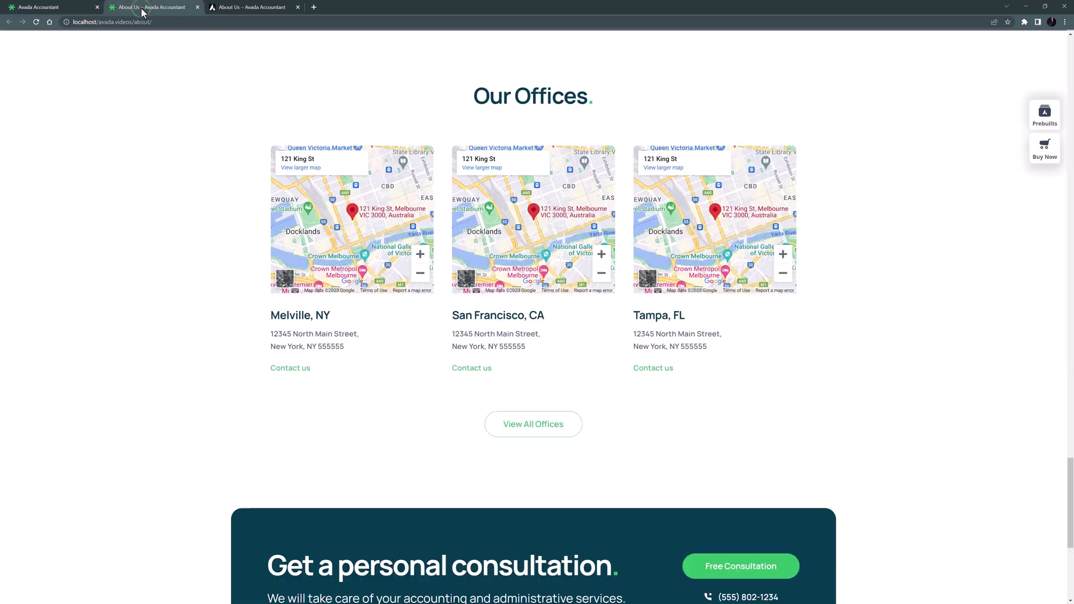
# View the live About Us offices, then return to the page open in the builder
pyautogui.click(141, 8)
pyautogui.click(238, 7)
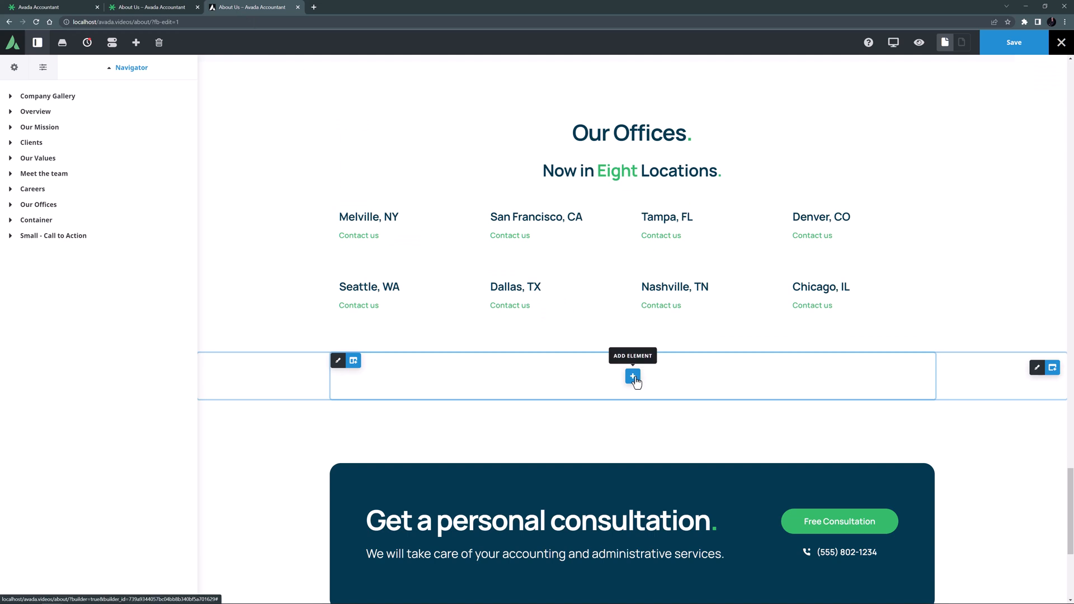
# Insert an OpenStreetMap element into the empty row below the office locations
pyautogui.click(633, 378)
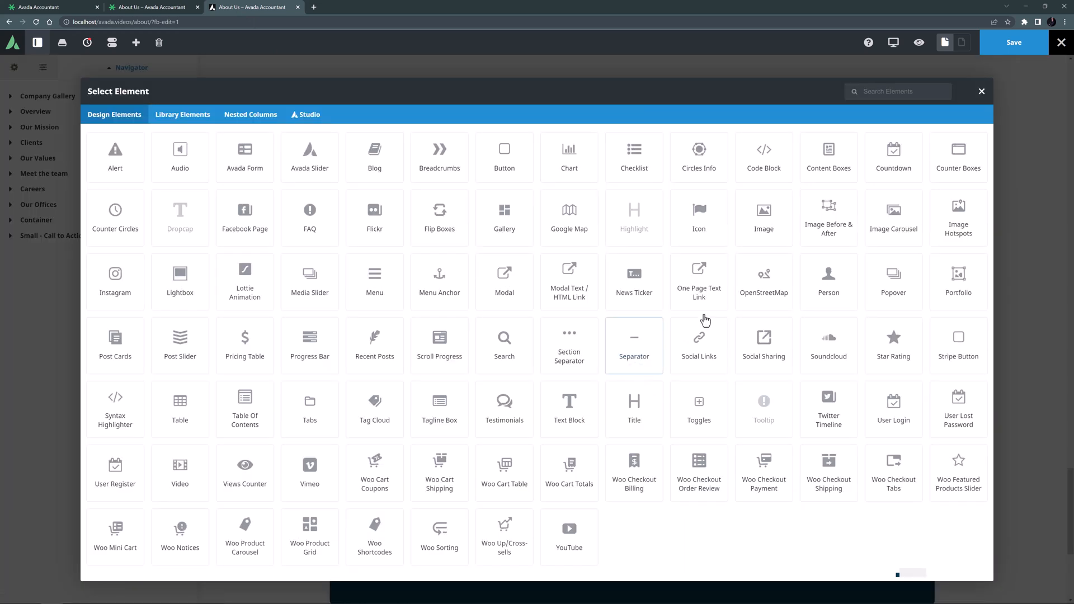
pyautogui.click(763, 285)
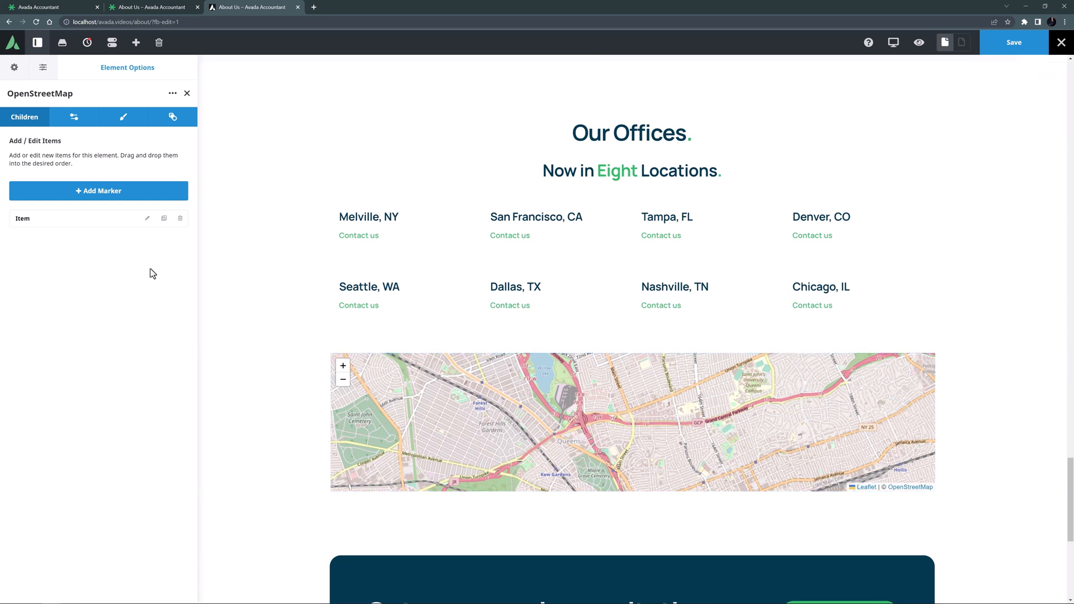
# Set the first marker to Melville, NY, look up its coordinates and nudge the marker into place
pyautogui.click(146, 221)
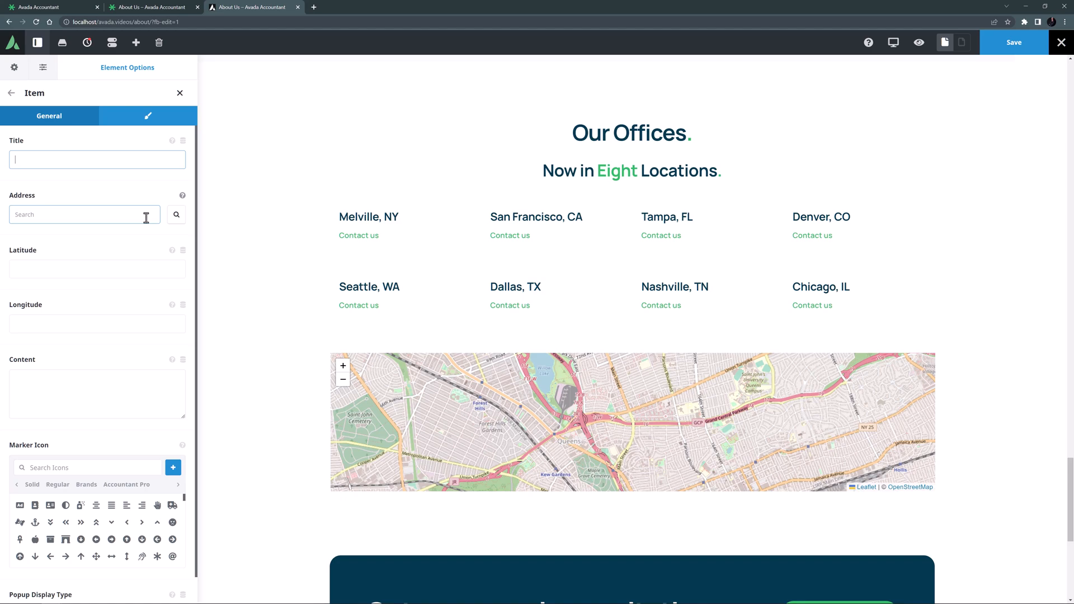
pyautogui.write('Melville, NY')
pyautogui.hotkey('ctrl', 'v')
pyautogui.click(177, 215)
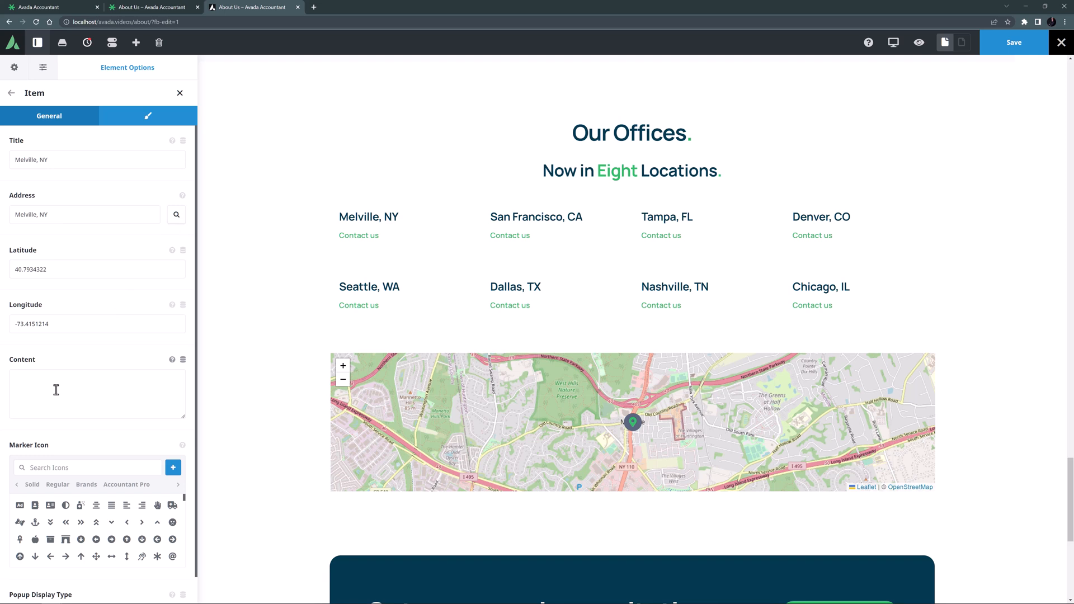
pyautogui.moveTo(633, 424)
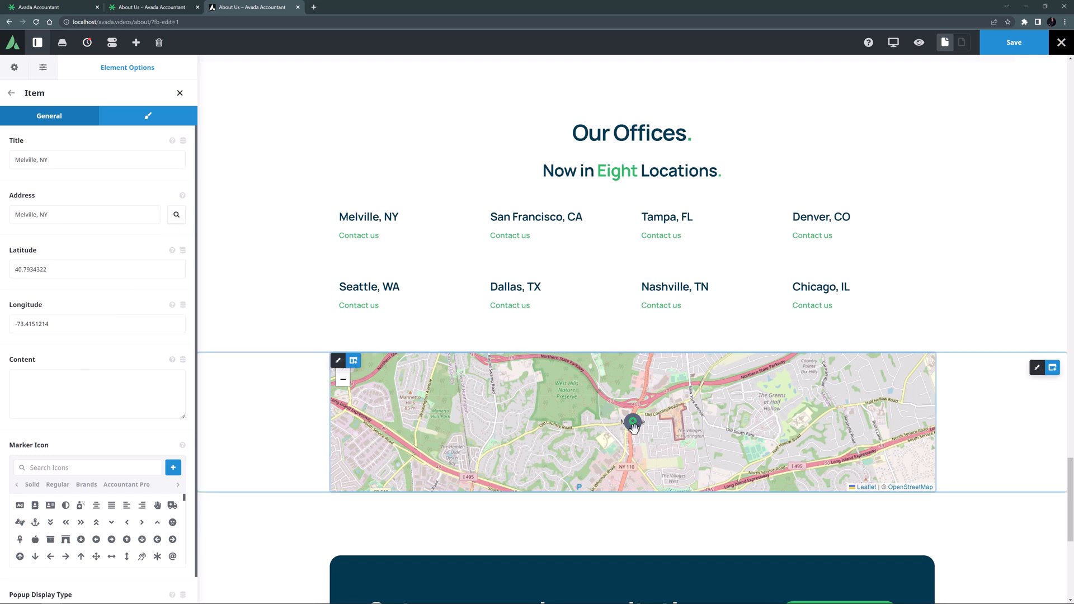
pyautogui.moveTo(634, 428); pyautogui.dragTo(643, 428)
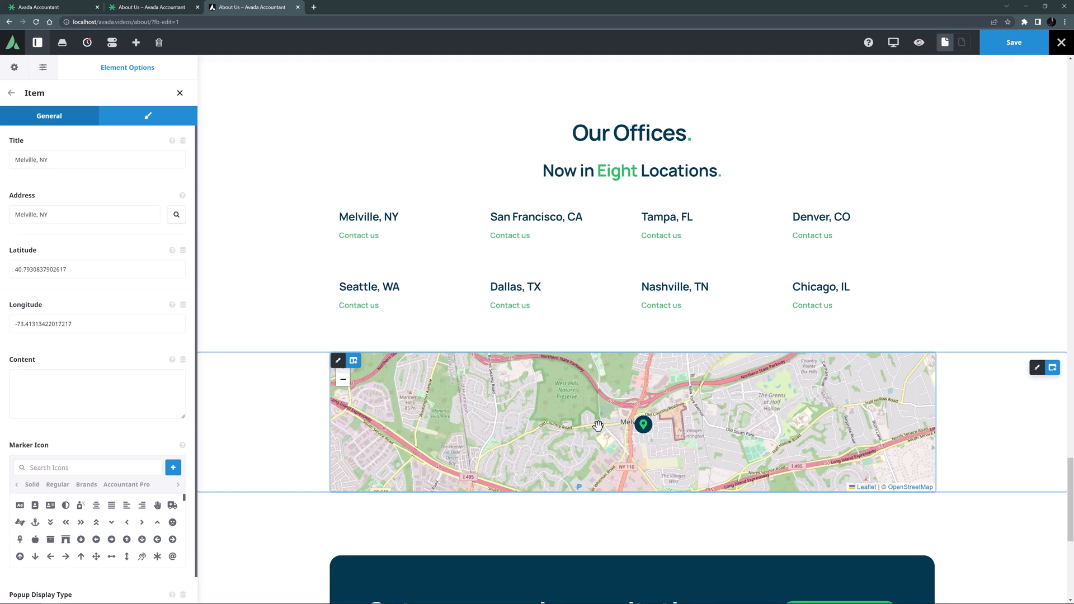
# Paste the 360 Avada St address and Contact us link as the Melville popup content and preview it
pyautogui.click(31, 379)
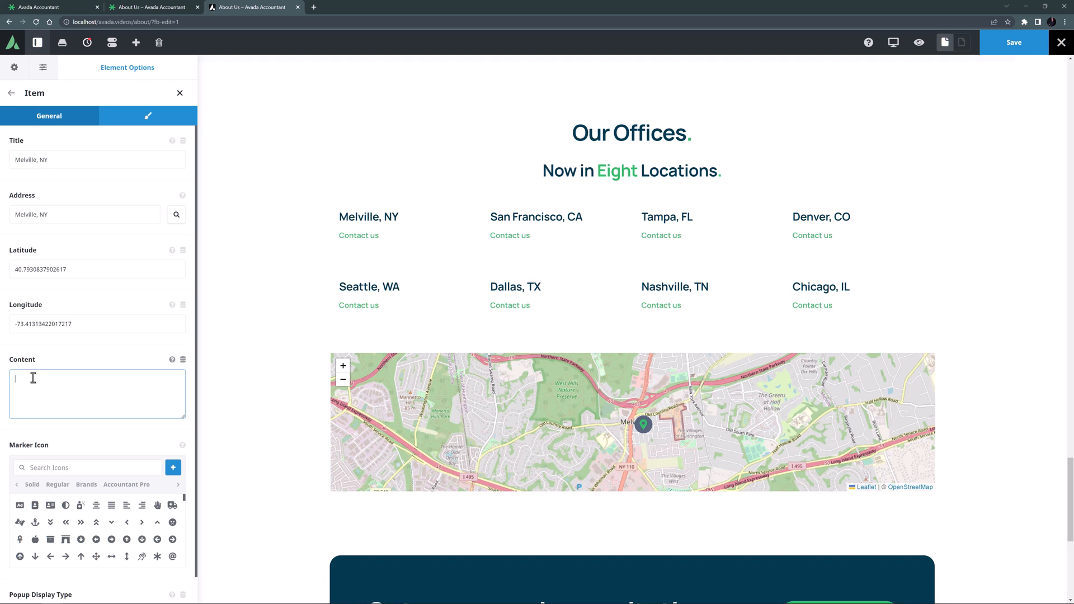
pyautogui.hotkey('ctrl', 'v')
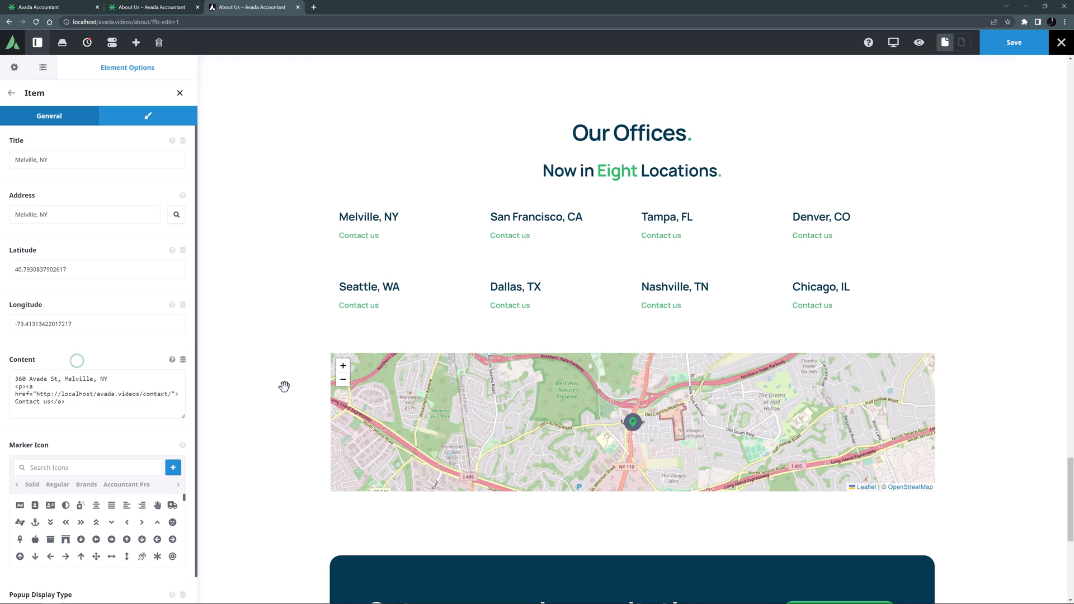
pyautogui.moveTo(619, 426)
pyautogui.click(632, 422)
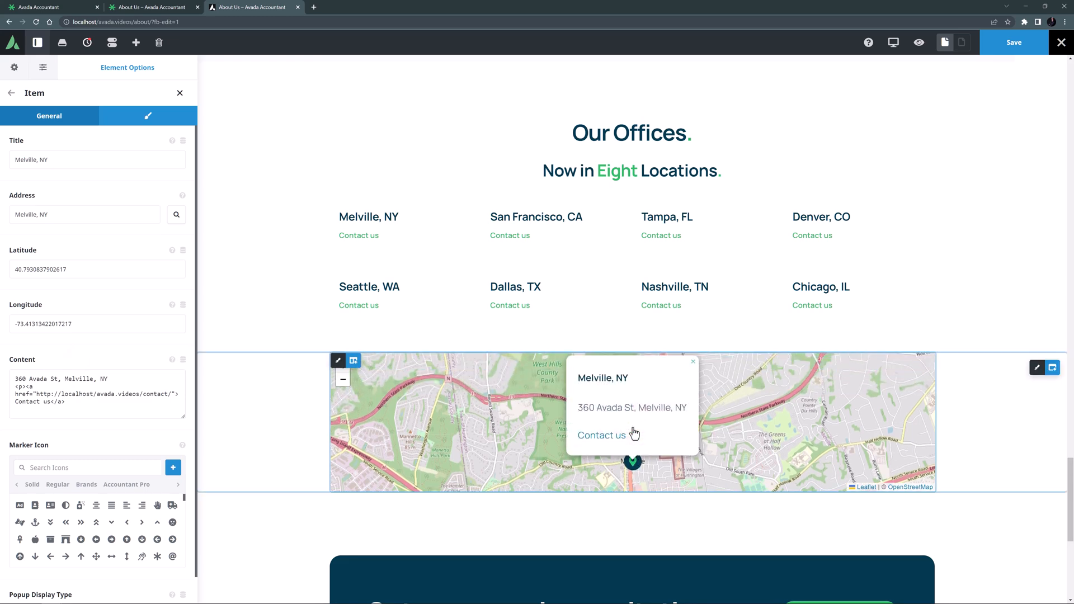
pyautogui.click(693, 363)
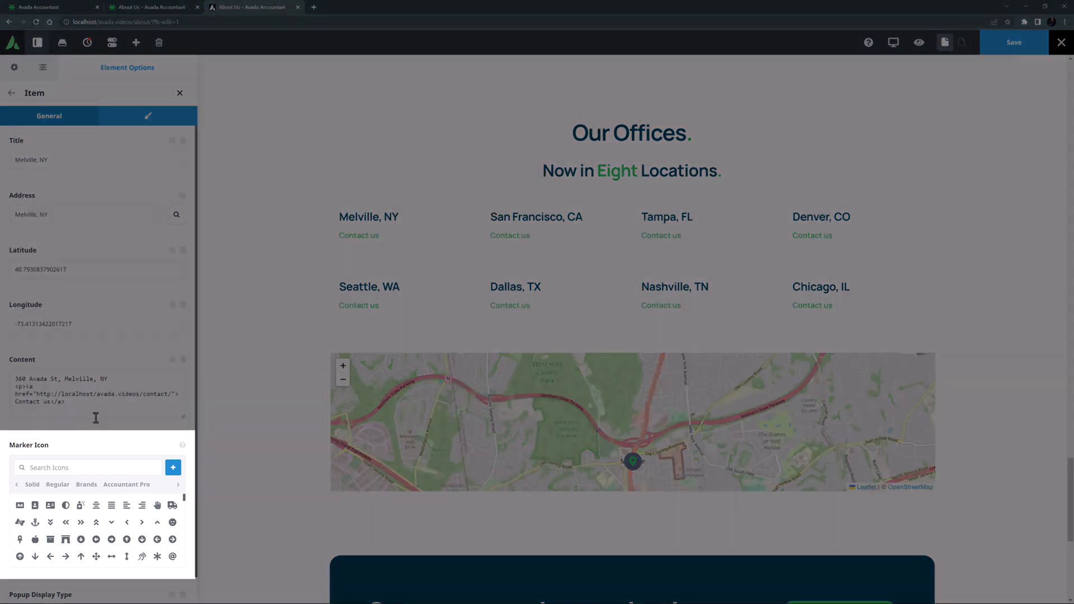
pyautogui.scroll(-1, 96, 418)
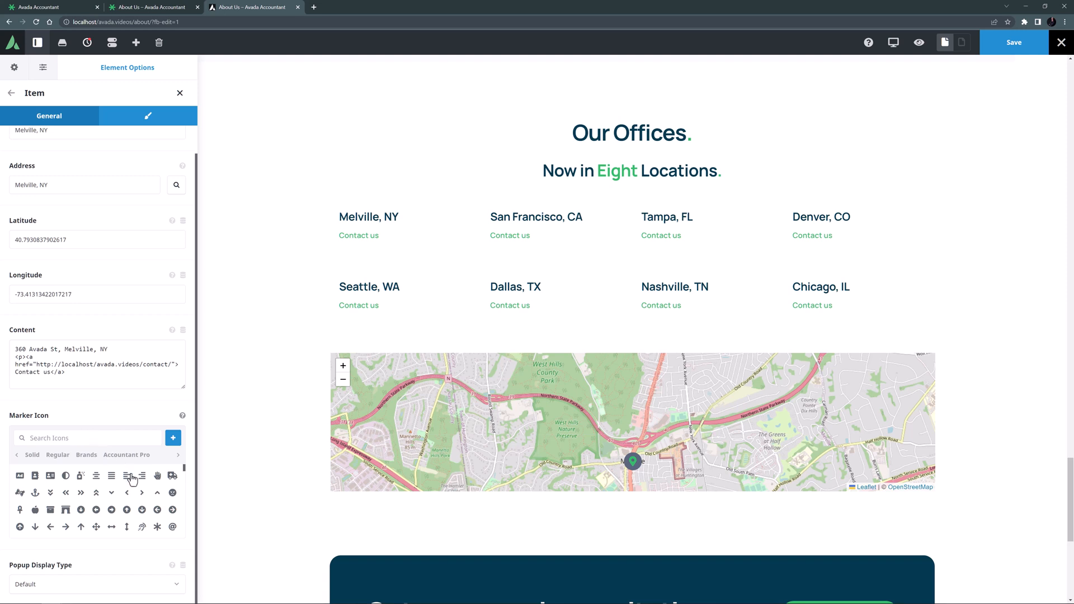
# Use the asterisk symbol as the Melville marker icon, leaving Popup Display Type on Default
pyautogui.click(157, 527)
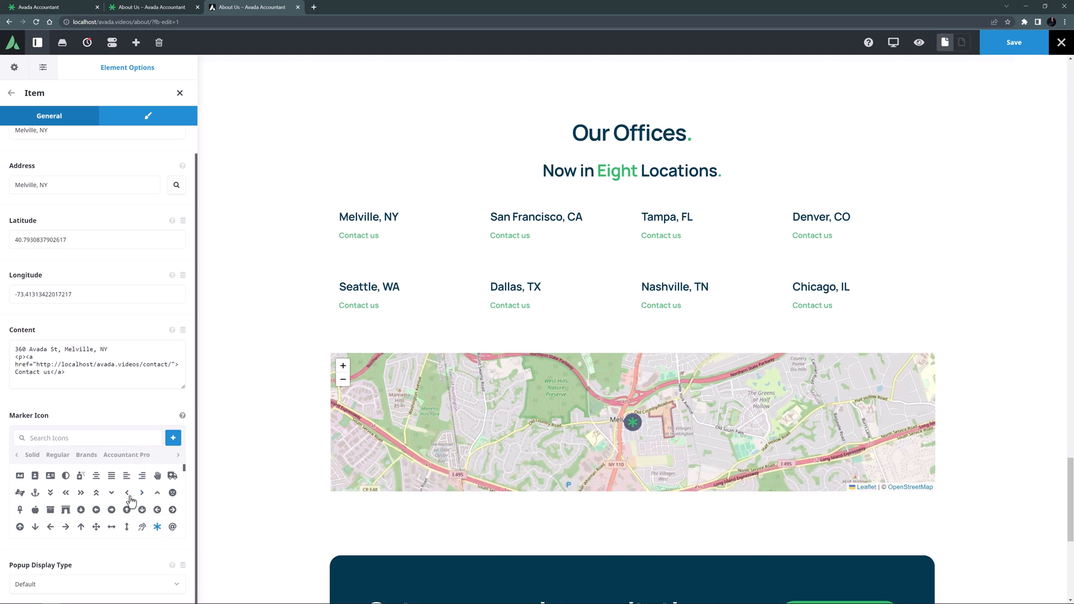
pyautogui.click(145, 584)
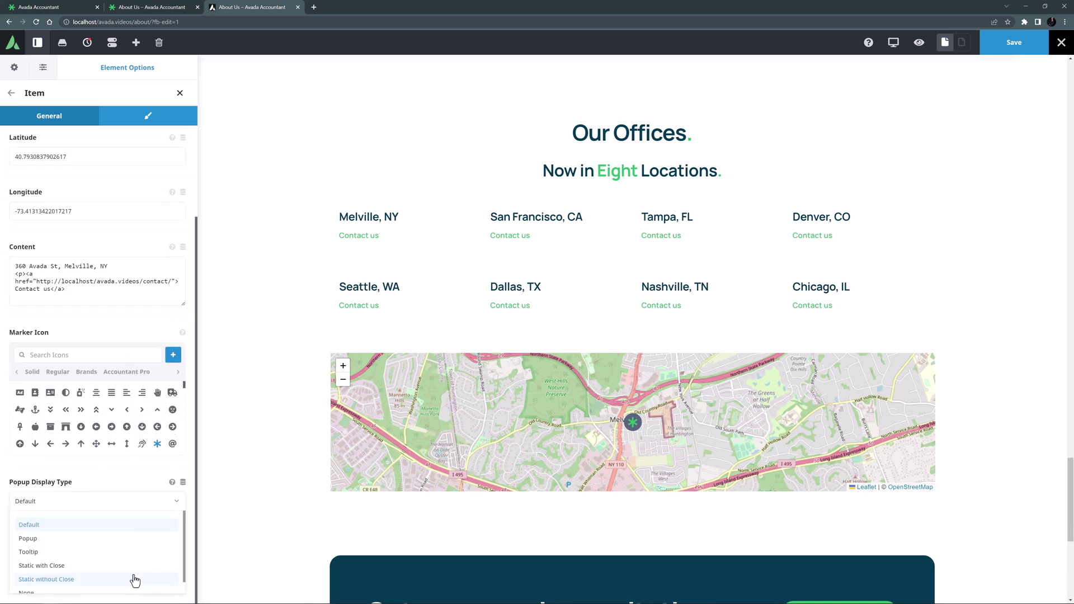
pyautogui.click(175, 501)
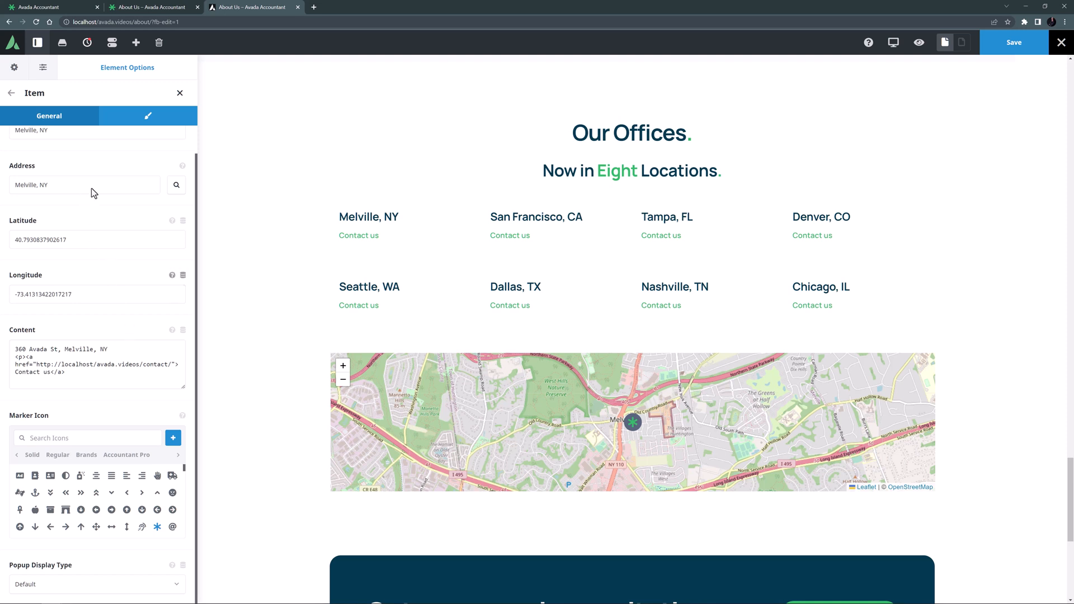
# Review the marker's design settings and return to the map's list of markers
pyautogui.click(143, 115)
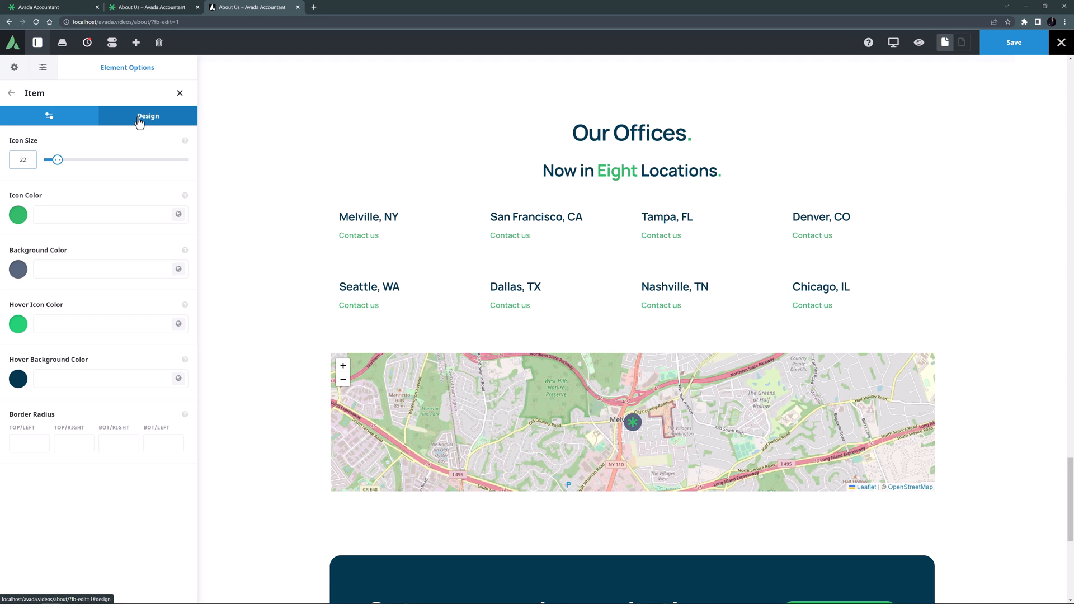
pyautogui.click(12, 93)
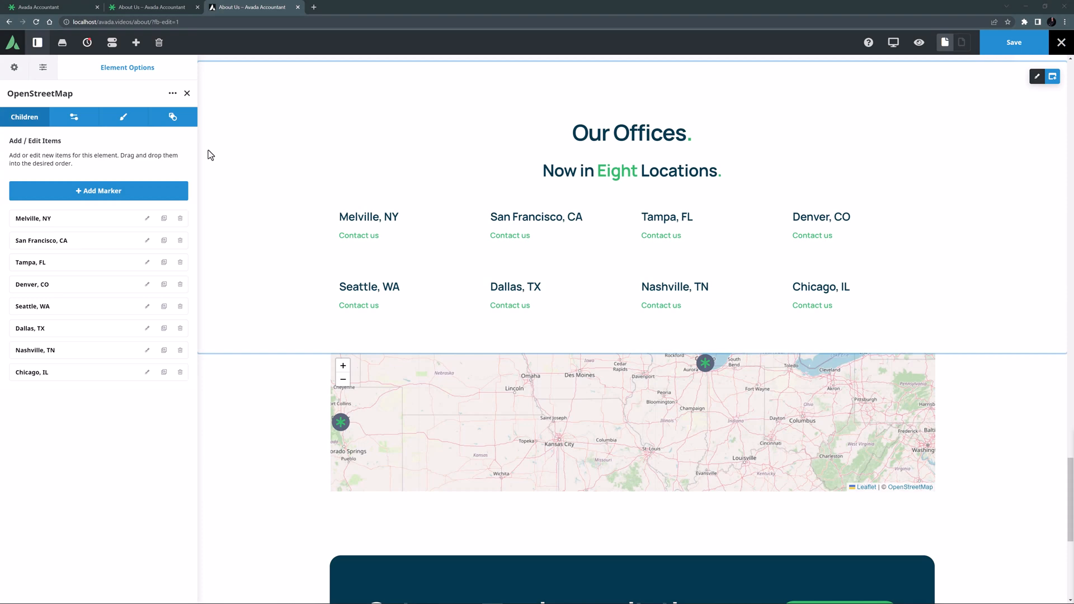
# Keep Map Style at Default in the general settings and check the site-wide OpenStreetMap options
pyautogui.click(74, 117)
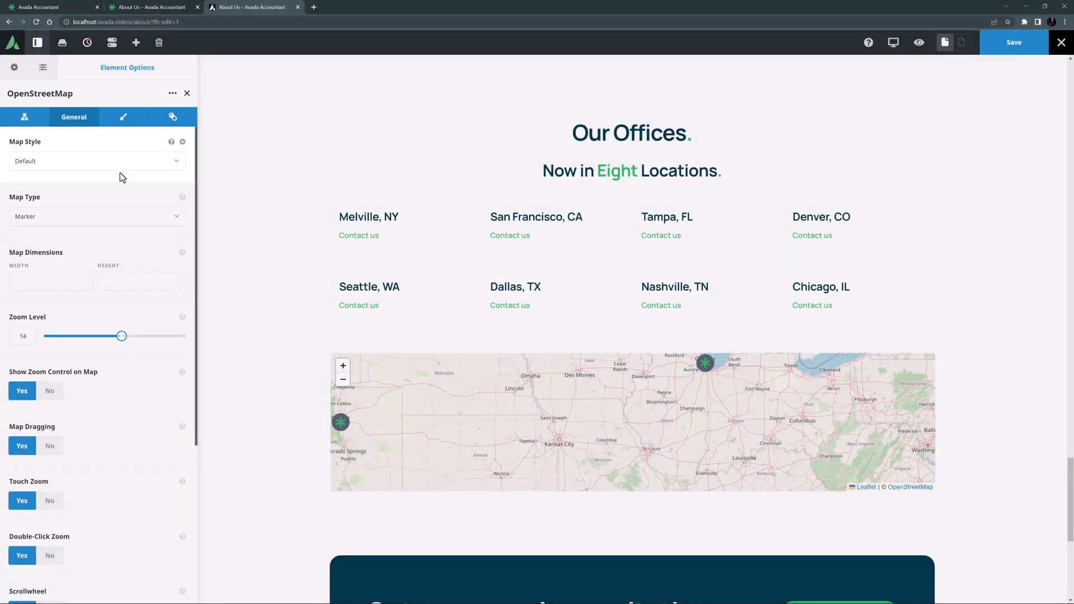
pyautogui.click(121, 164)
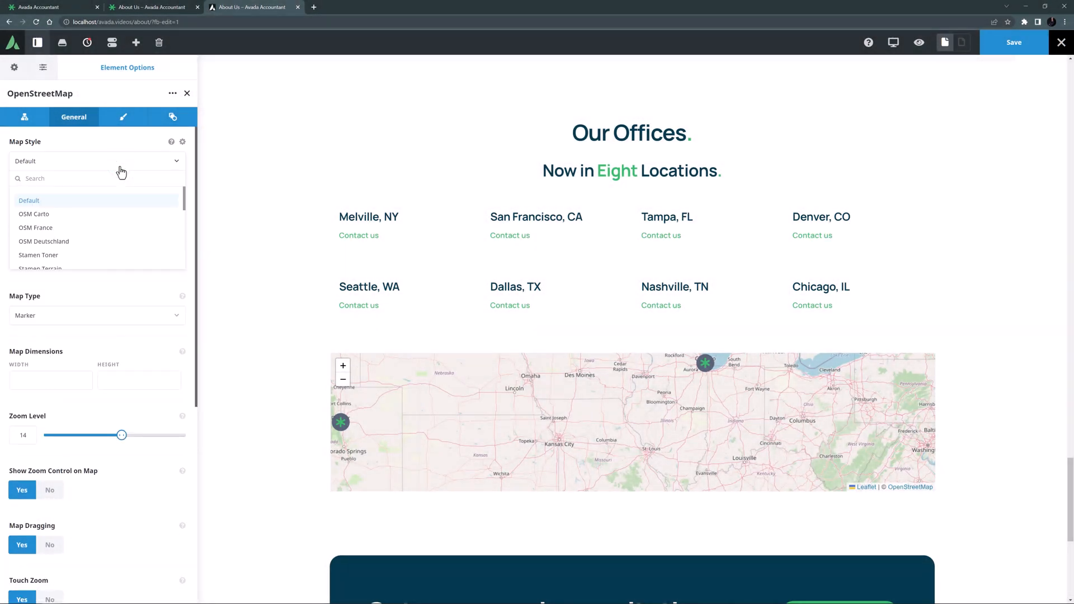
pyautogui.click(121, 164)
pyautogui.click(172, 142)
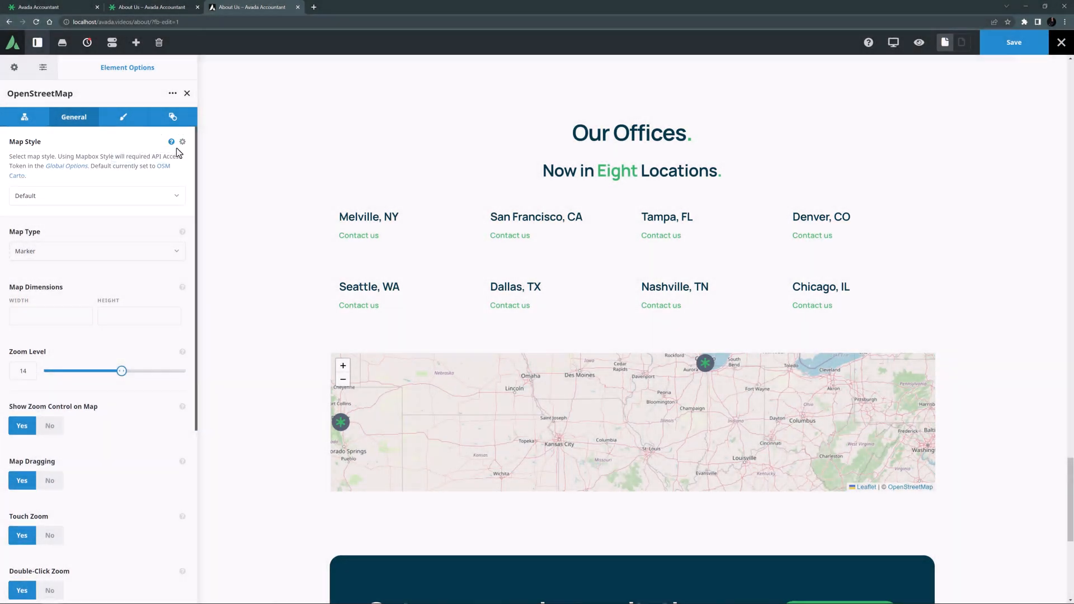
pyautogui.click(182, 143)
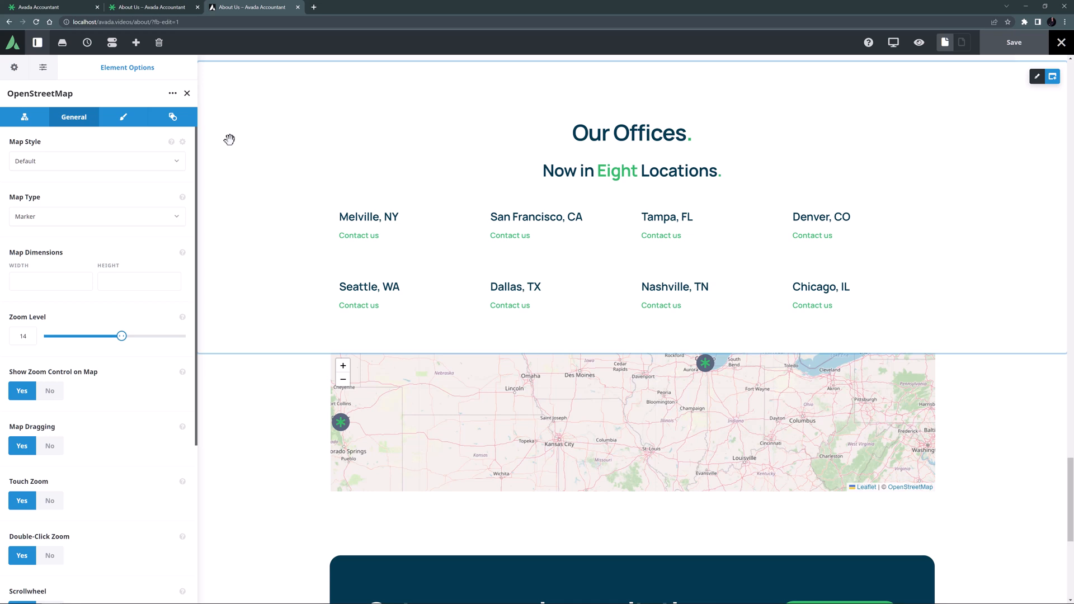
pyautogui.moveTo(1002, 382)
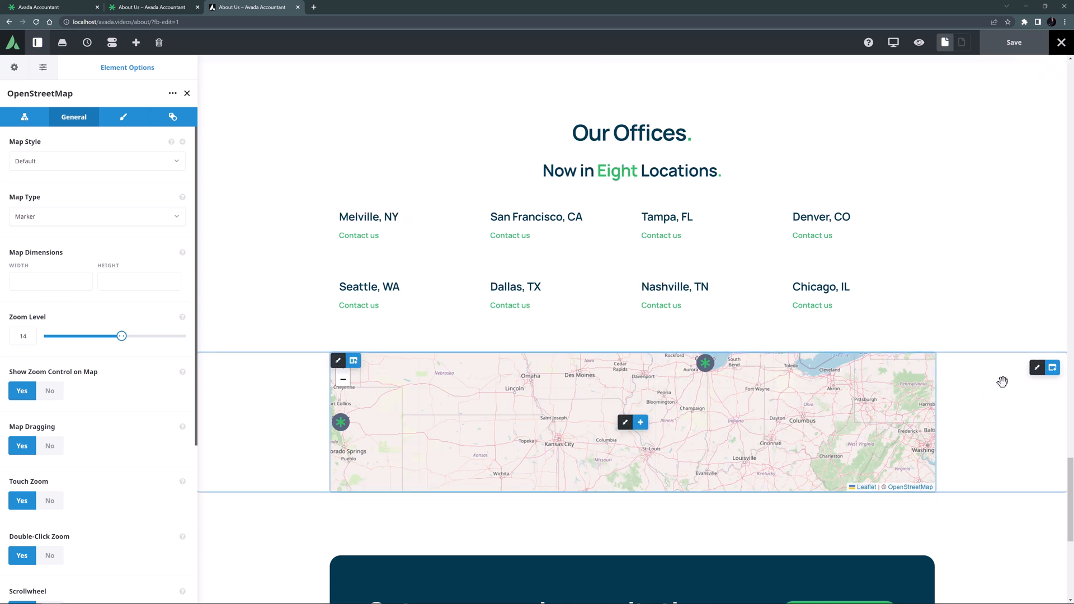
# Make the container holding the map span the full width
pyautogui.click(1035, 369)
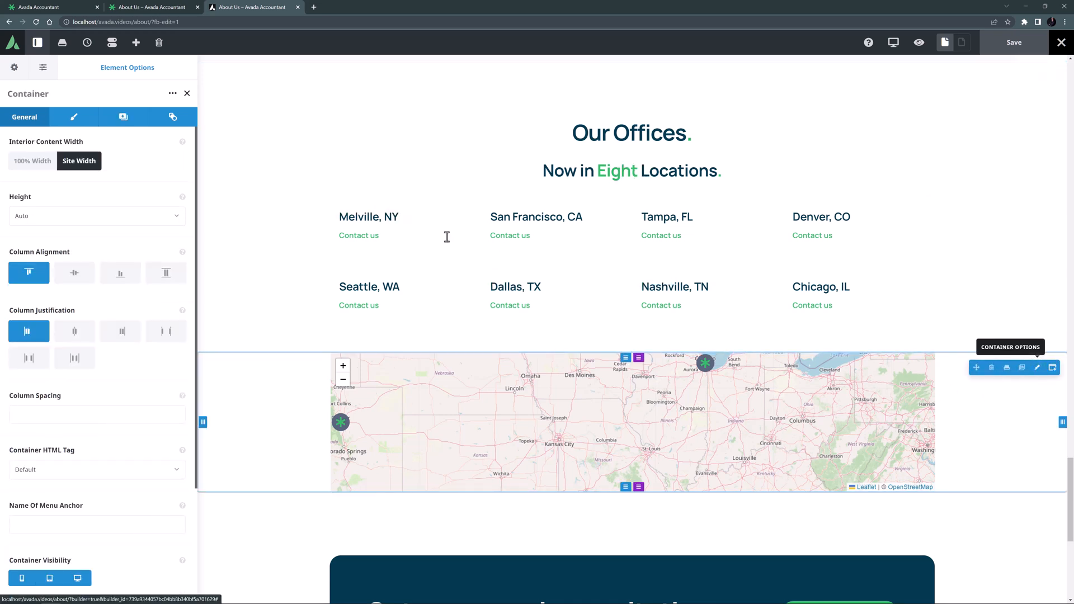
pyautogui.click(34, 161)
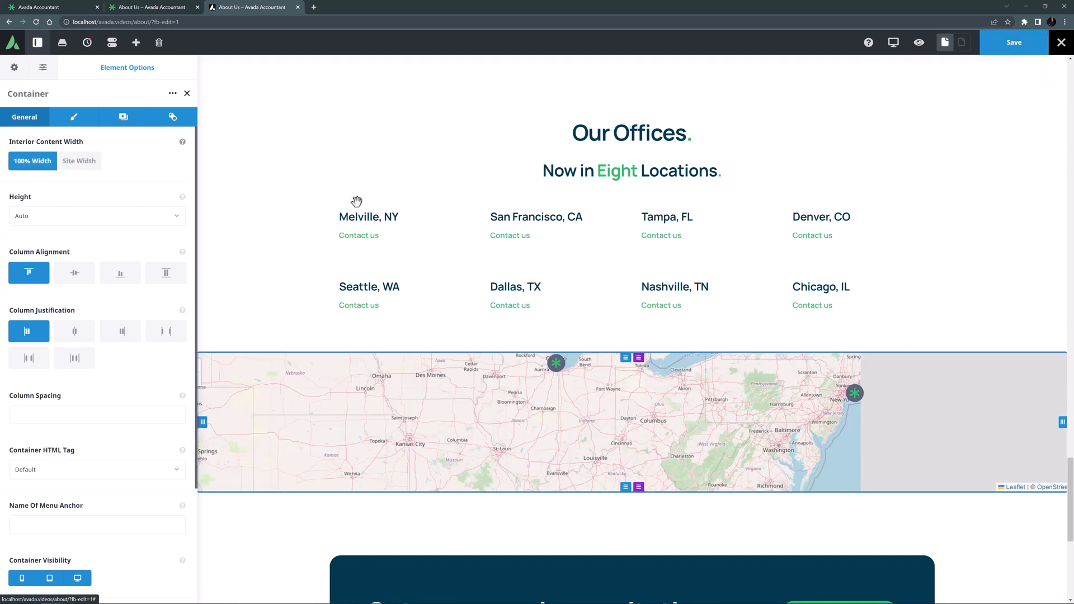
pyautogui.click(624, 422)
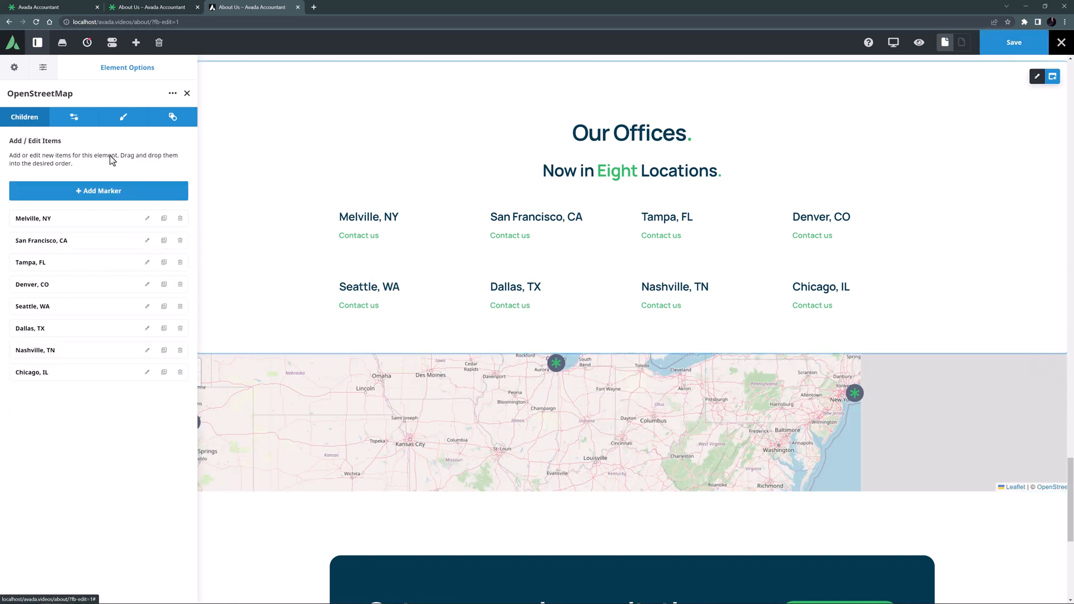
pyautogui.click(73, 117)
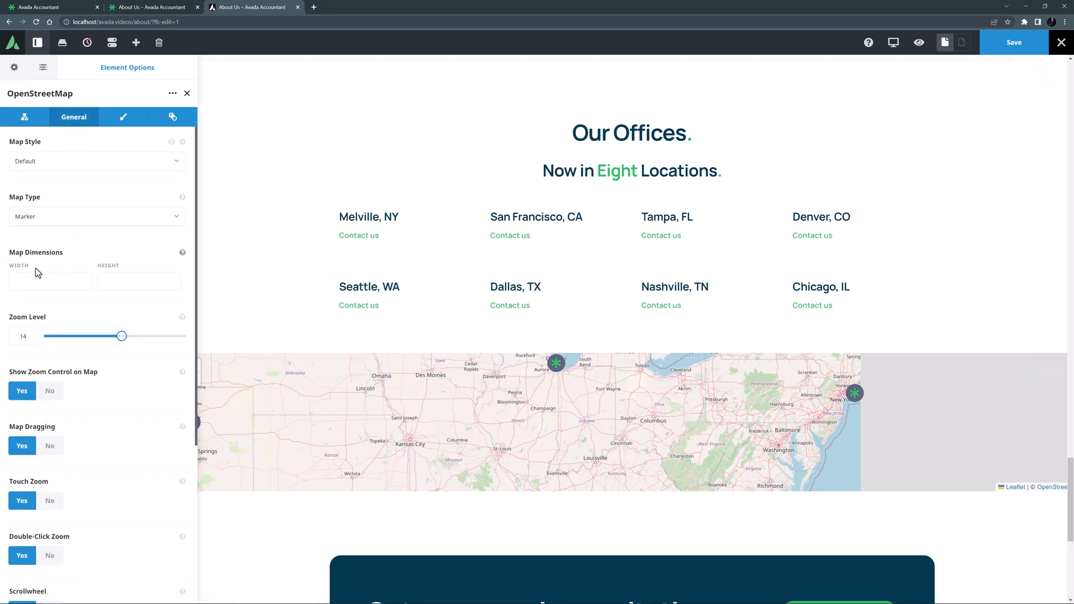
# Set the map dimensions to 100% width and 800px height, and Zoom Level to 5
pyautogui.click(51, 282)
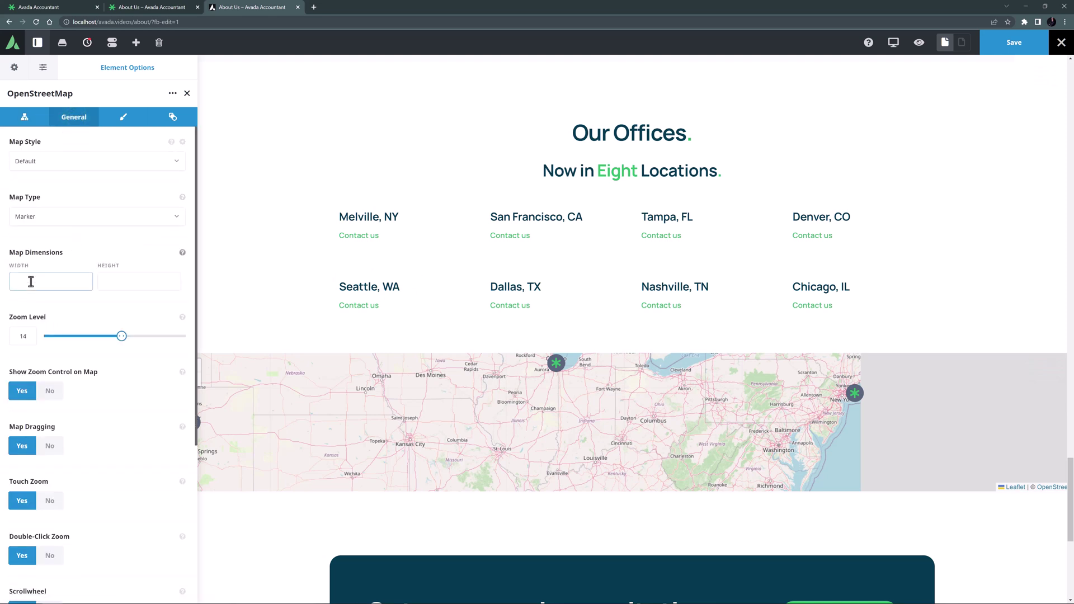
pyautogui.click(183, 254)
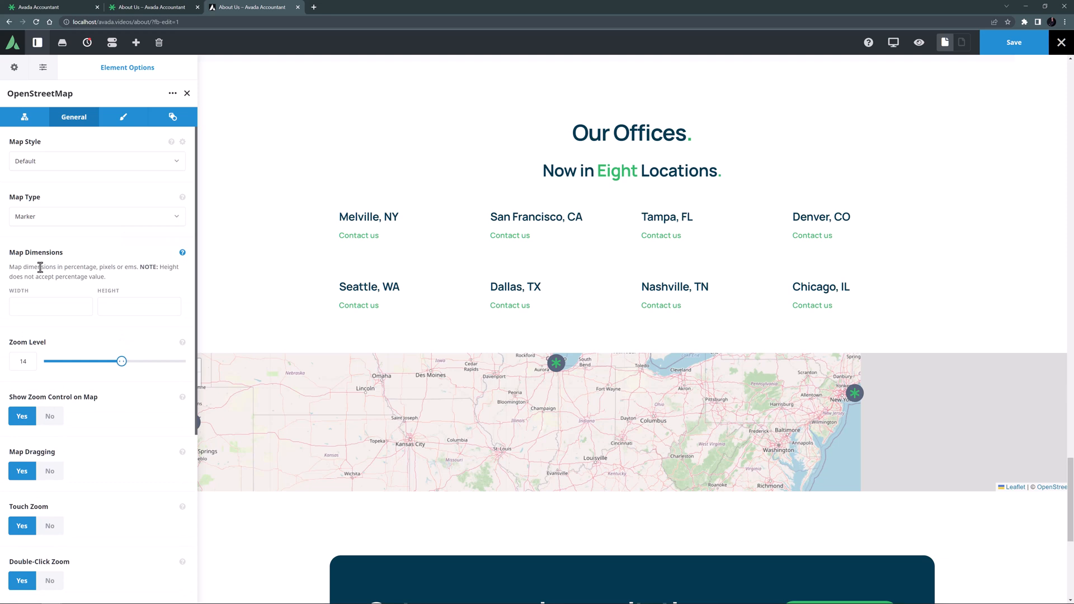
pyautogui.click(28, 307)
pyautogui.write('100%')
pyautogui.press('Tab')
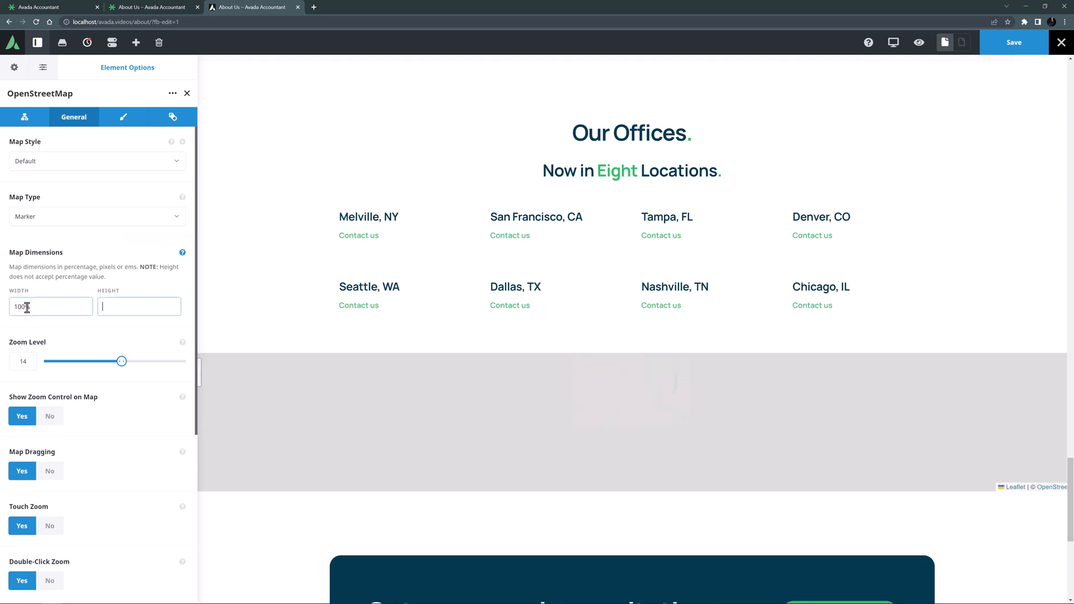
pyautogui.write('800px')
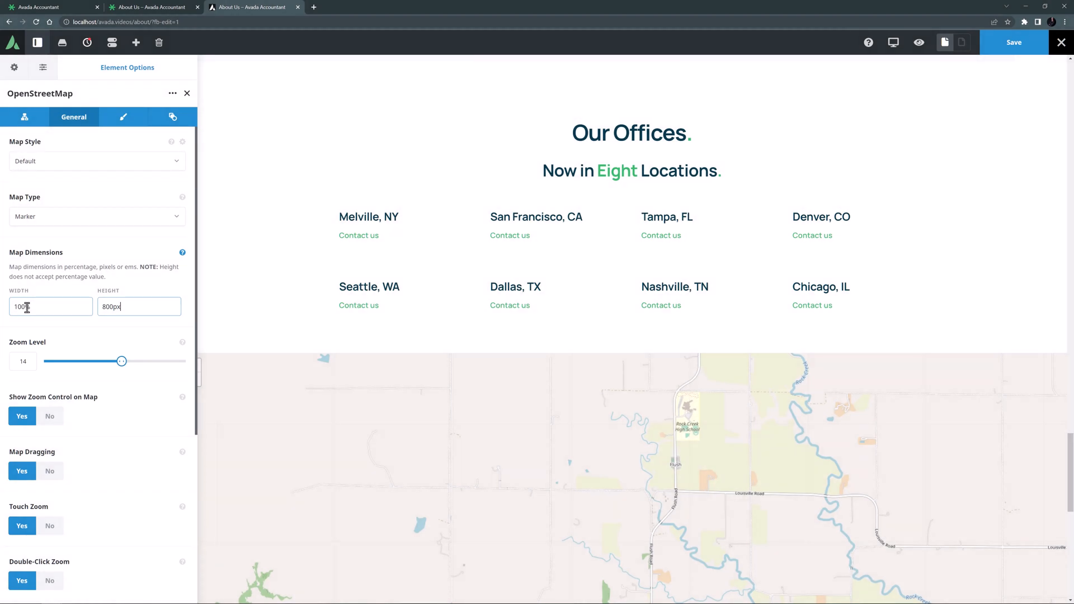
pyautogui.doubleClick(23, 361)
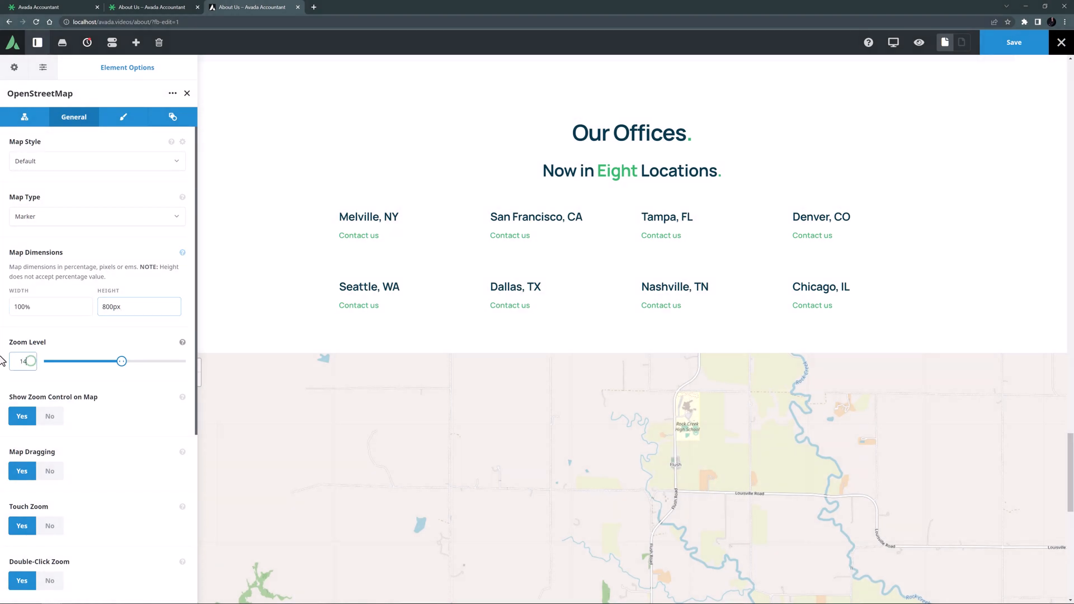
pyautogui.write('5')
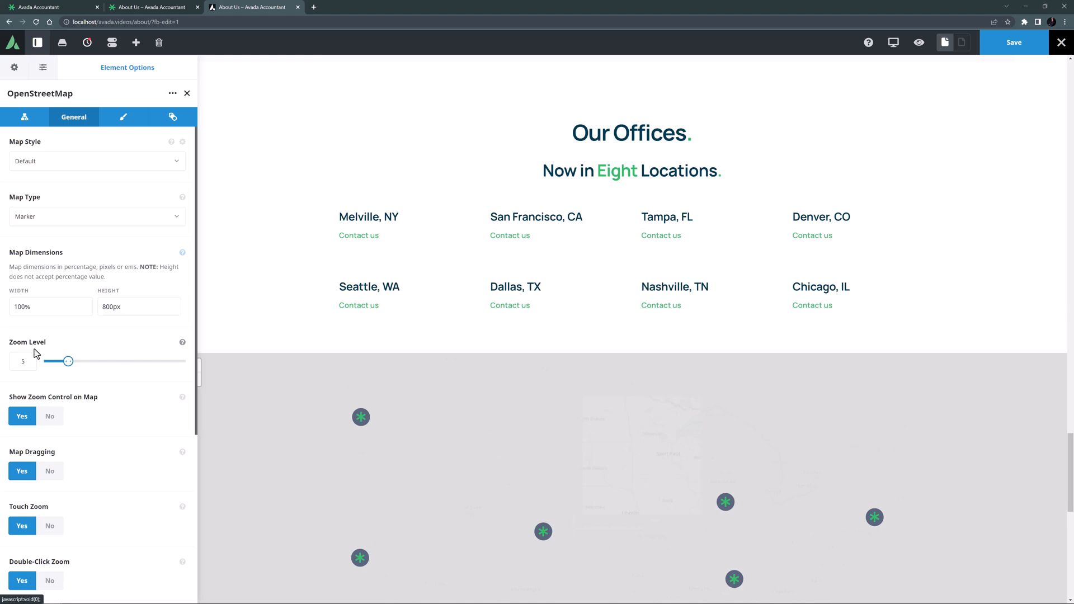
pyautogui.scroll(-3, 317, 319)
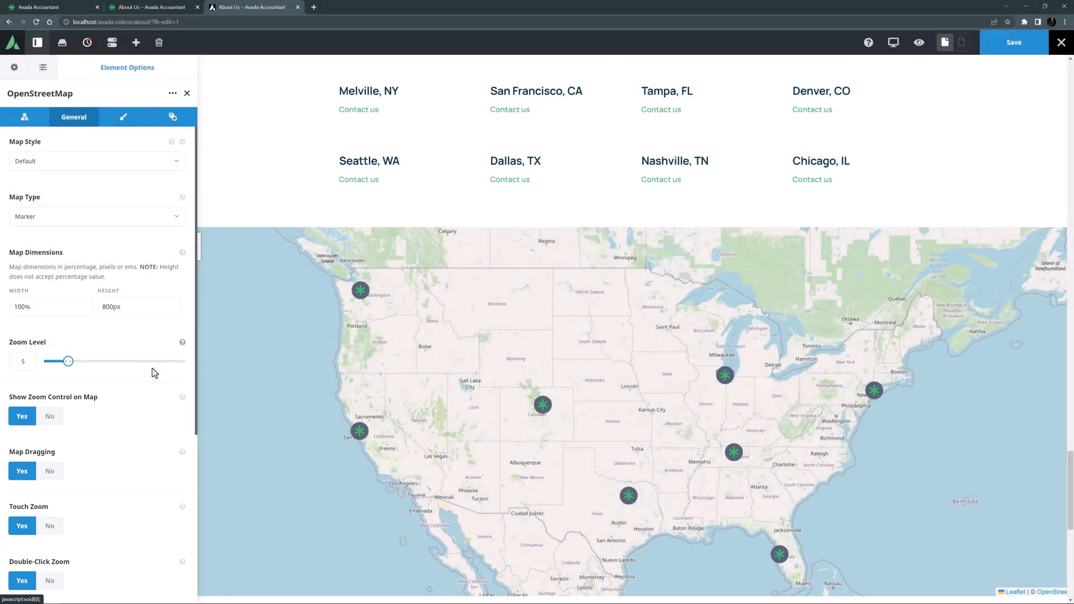
pyautogui.scroll(-2, 152, 373)
pyautogui.scroll(-3, 150, 379)
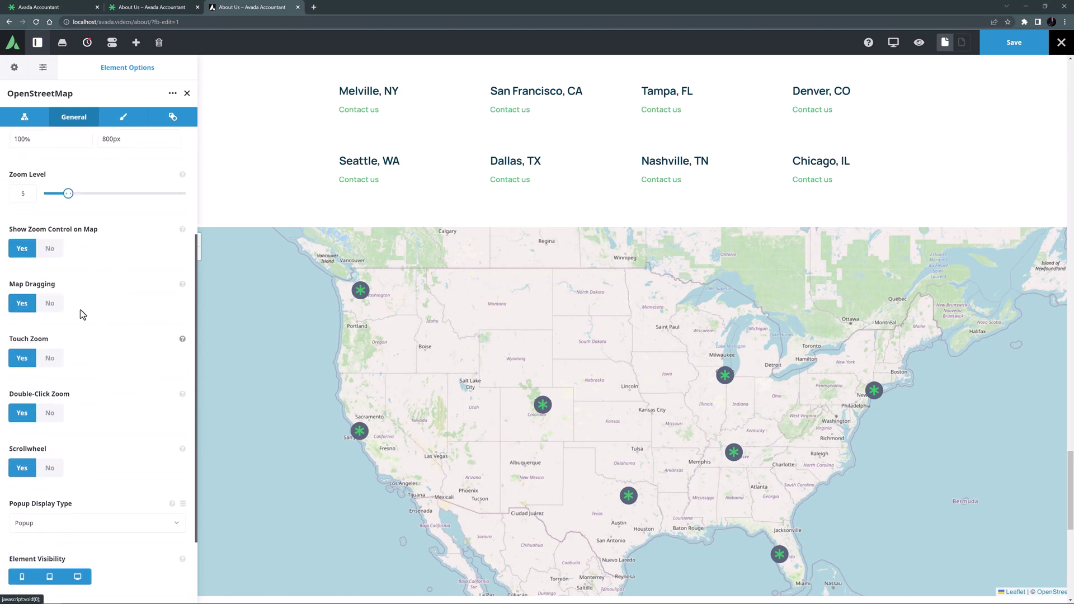
# Turn off zoom control, map dragging, touch zoom, double-click zoom and scrollwheel zoom
pyautogui.click(50, 248)
pyautogui.click(49, 303)
pyautogui.click(49, 359)
pyautogui.click(50, 413)
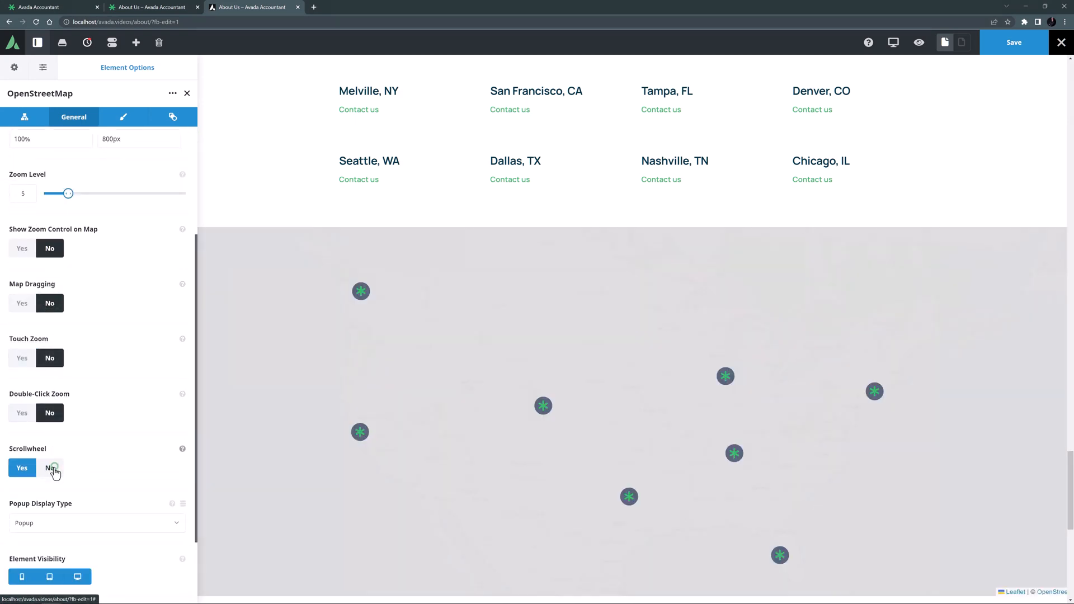
pyautogui.click(50, 467)
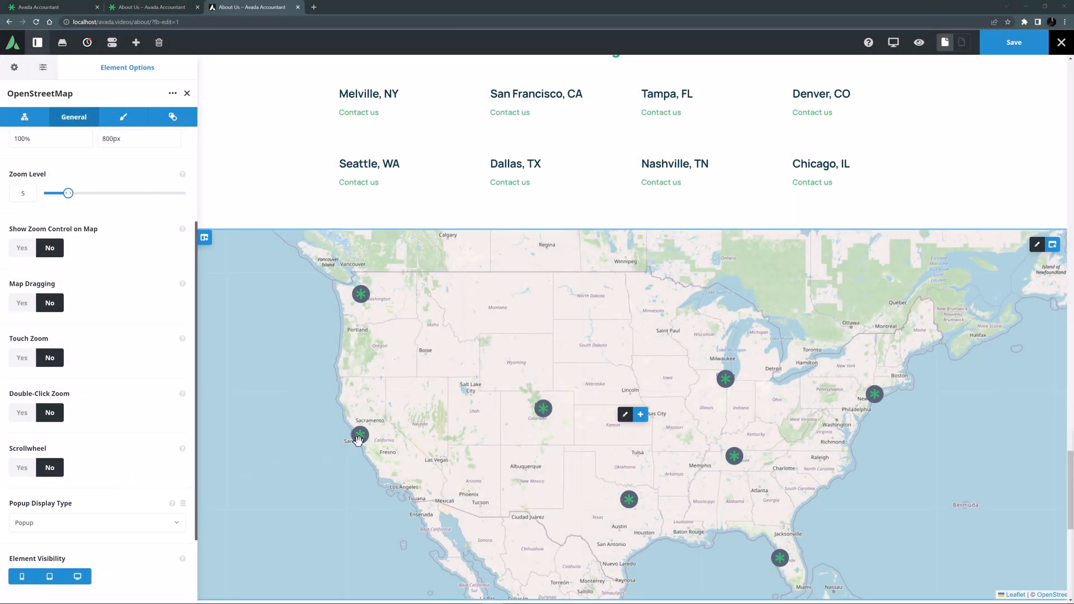
# Preview the San Francisco popup, then set Popup Display Type to Tooltip
pyautogui.click(359, 438)
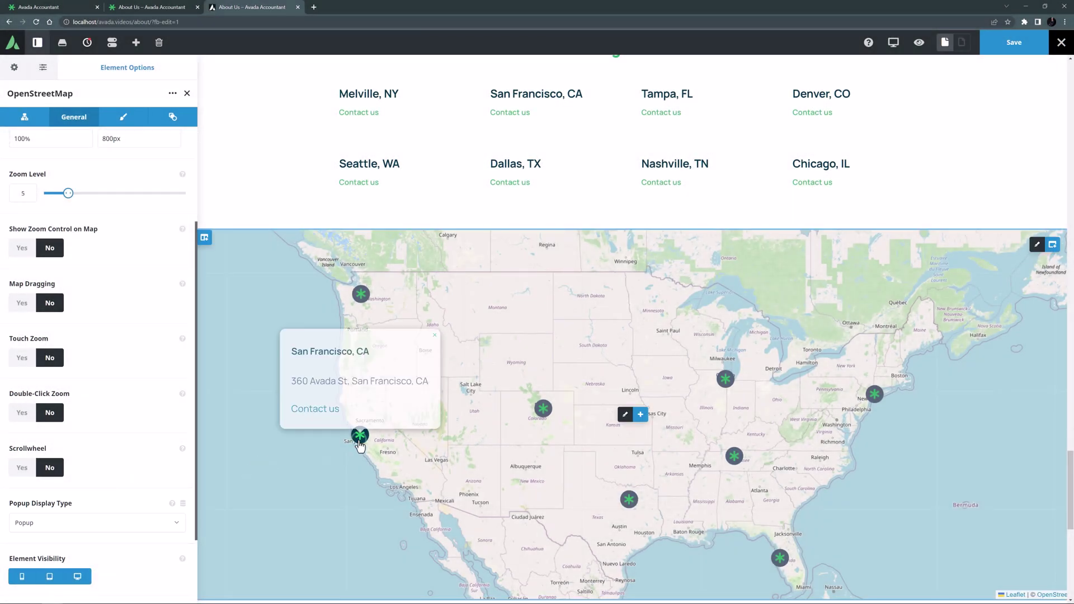
pyautogui.click(439, 339)
pyautogui.click(97, 522)
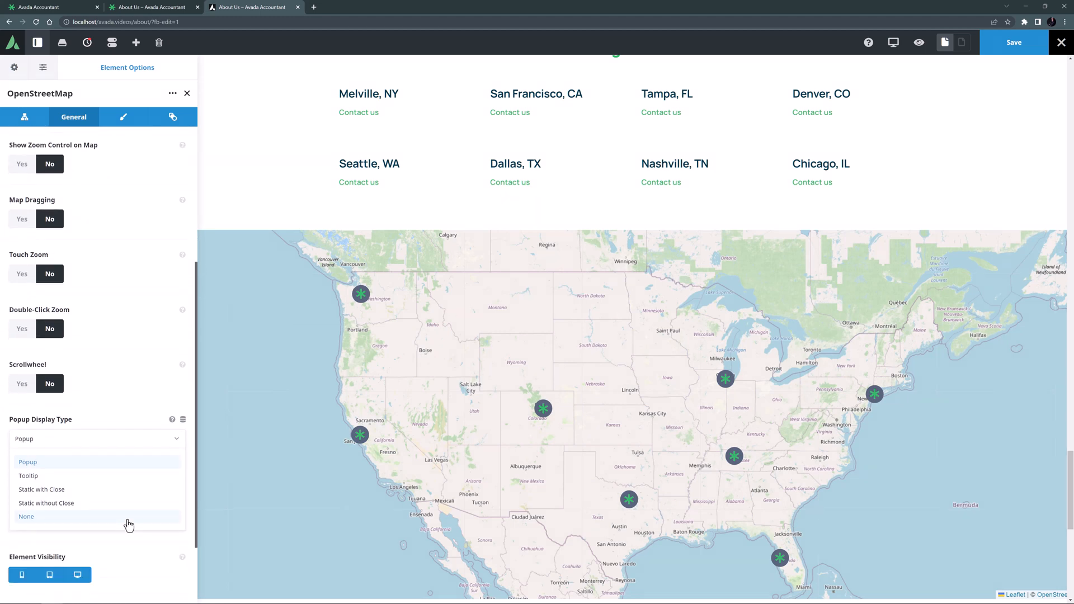
pyautogui.click(105, 475)
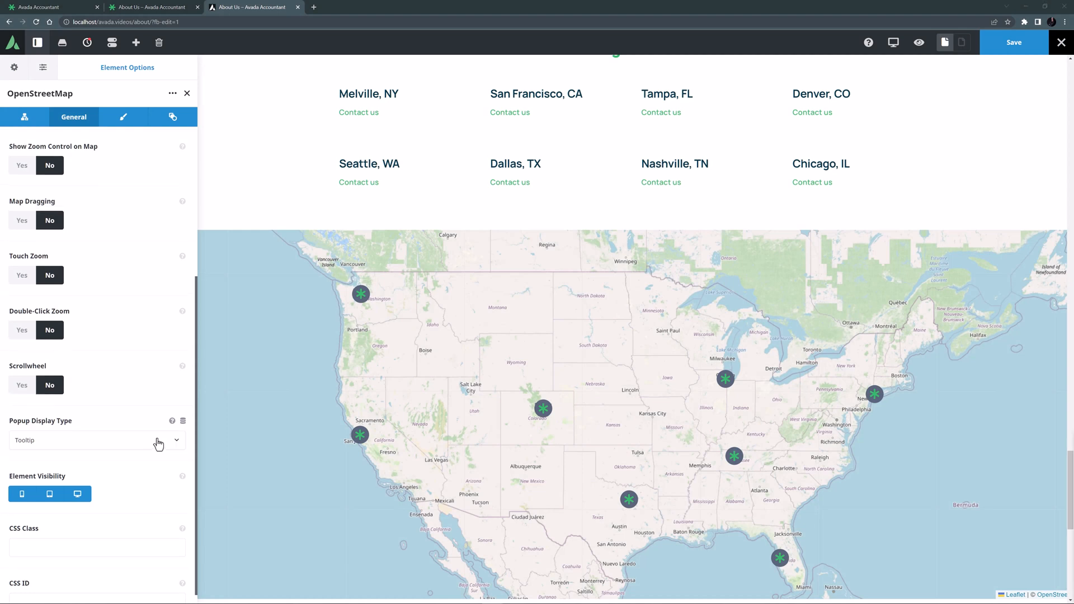
pyautogui.scroll(5, 152, 432)
pyautogui.scroll(3, 152, 431)
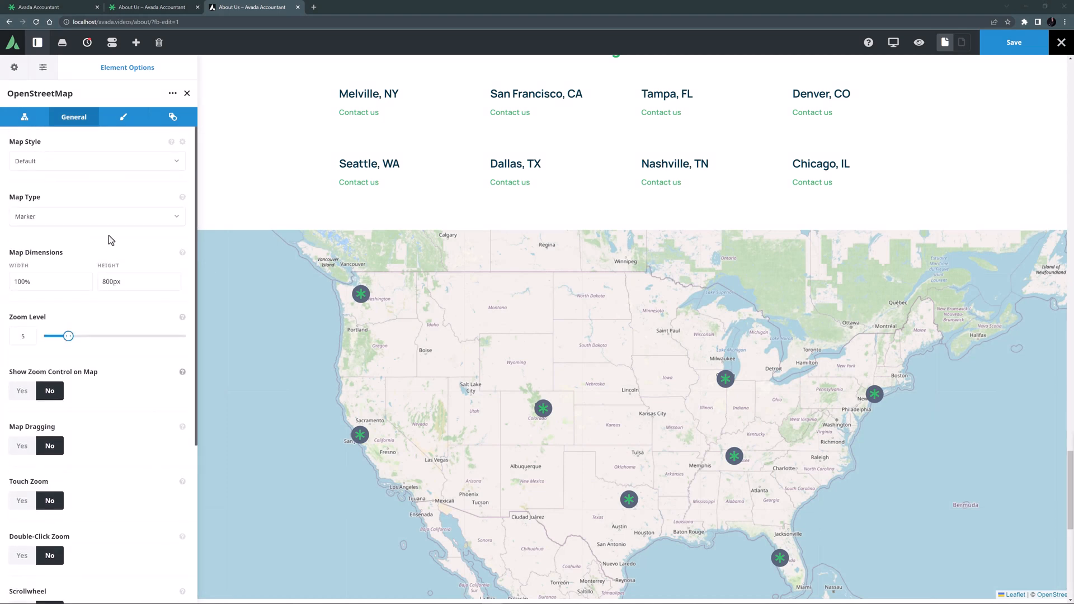
pyautogui.click(111, 161)
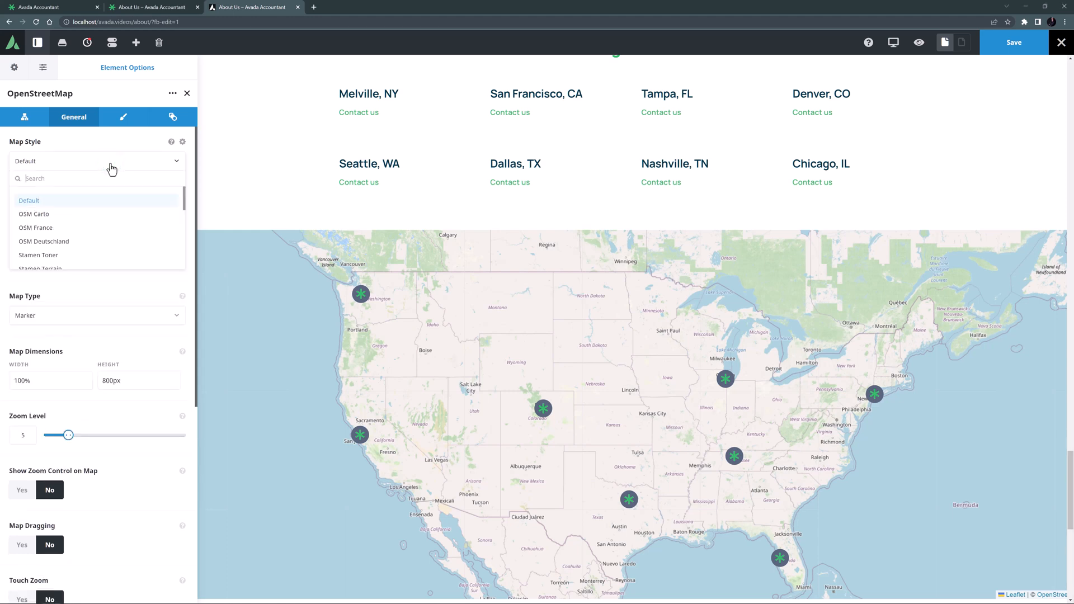
pyautogui.scroll(-3, 126, 230)
pyautogui.scroll(-3, 126, 234)
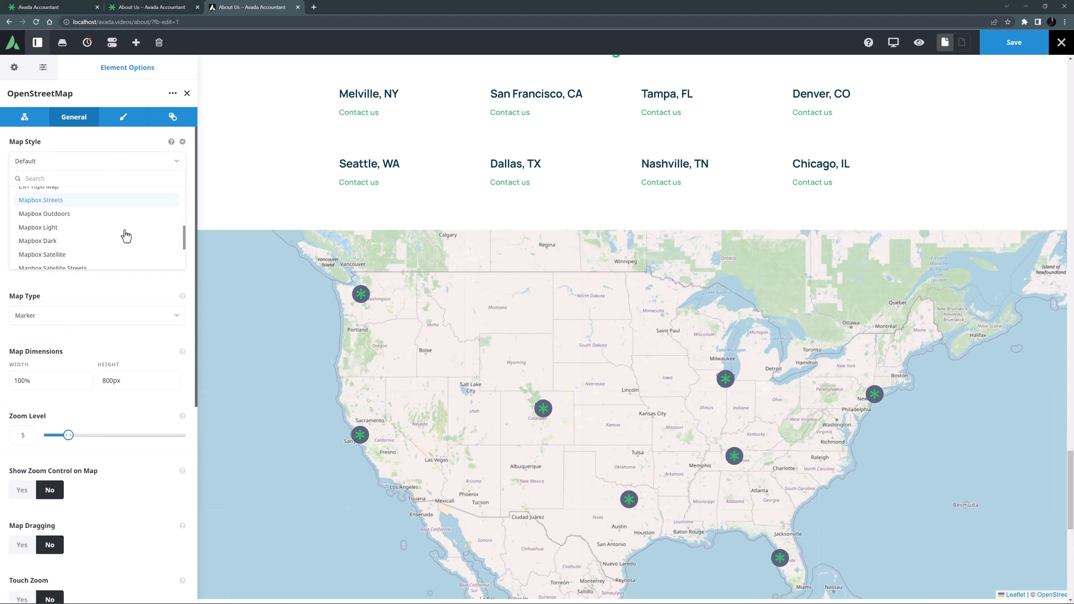
pyautogui.scroll(-3, 126, 234)
pyautogui.scroll(3, 124, 228)
pyautogui.scroll(2, 122, 240)
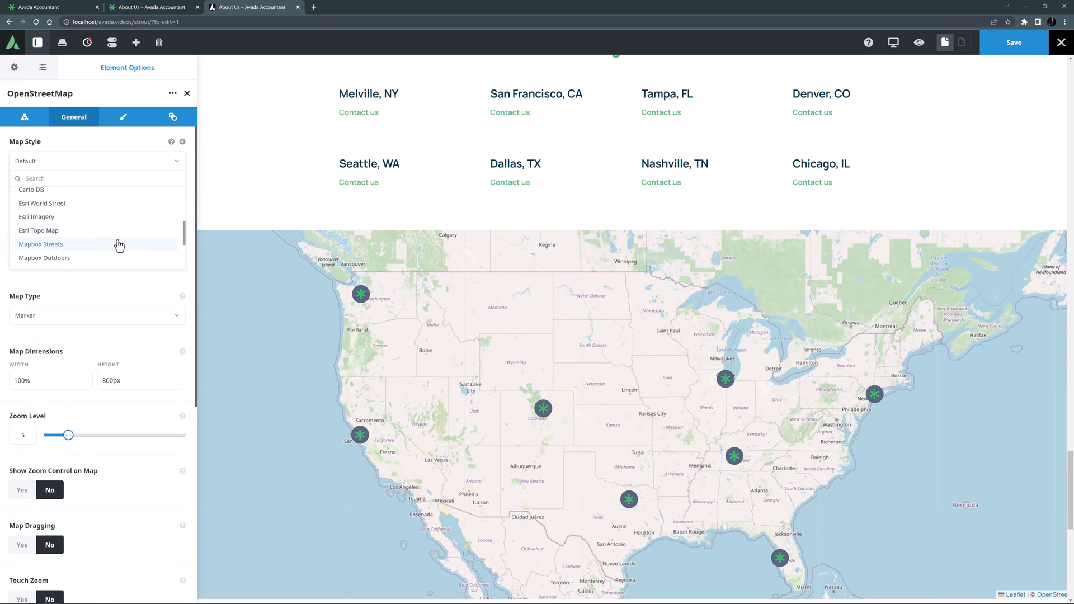
pyautogui.scroll(-3, 118, 244)
pyautogui.scroll(-2, 119, 245)
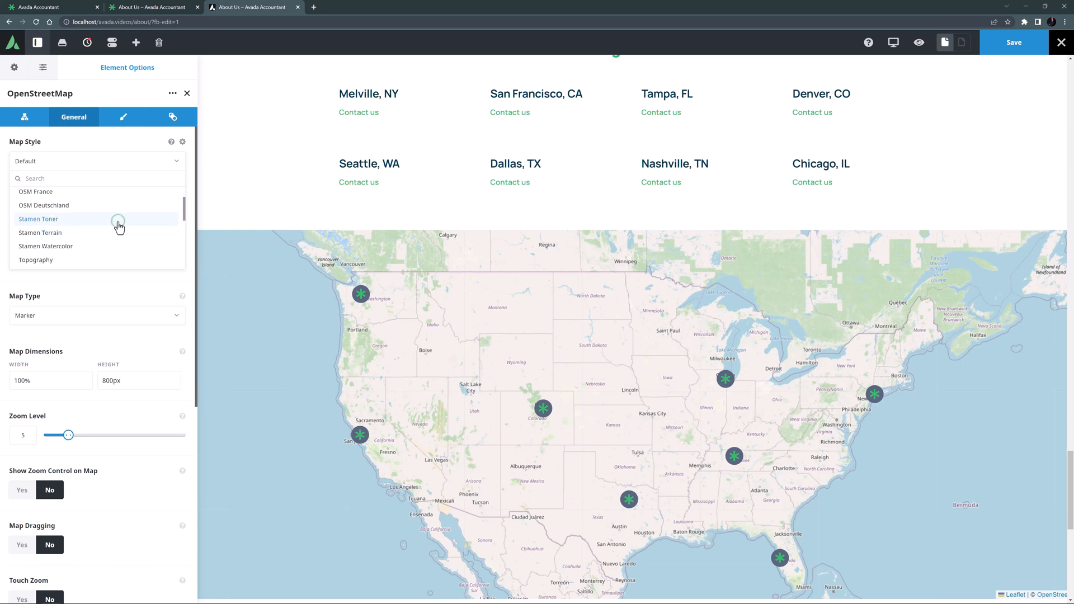
pyautogui.click(118, 219)
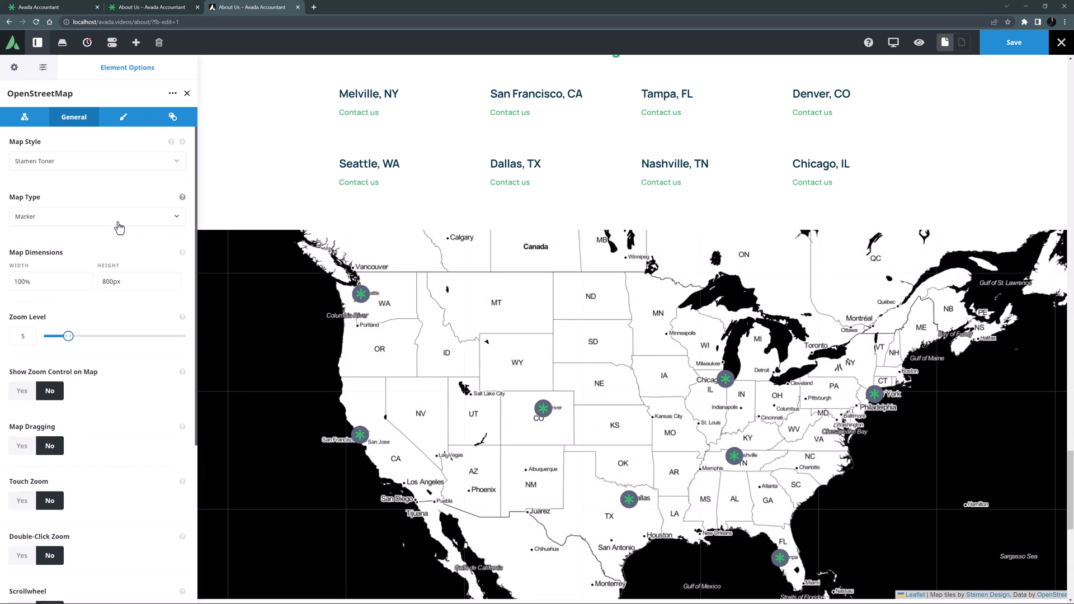
pyautogui.click(122, 161)
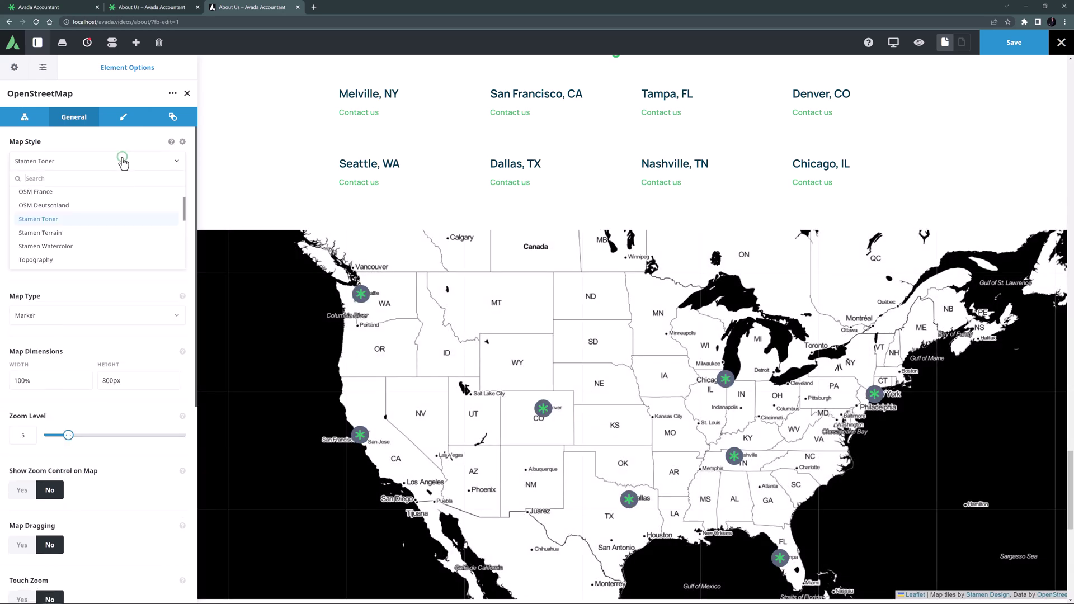
pyautogui.click(85, 247)
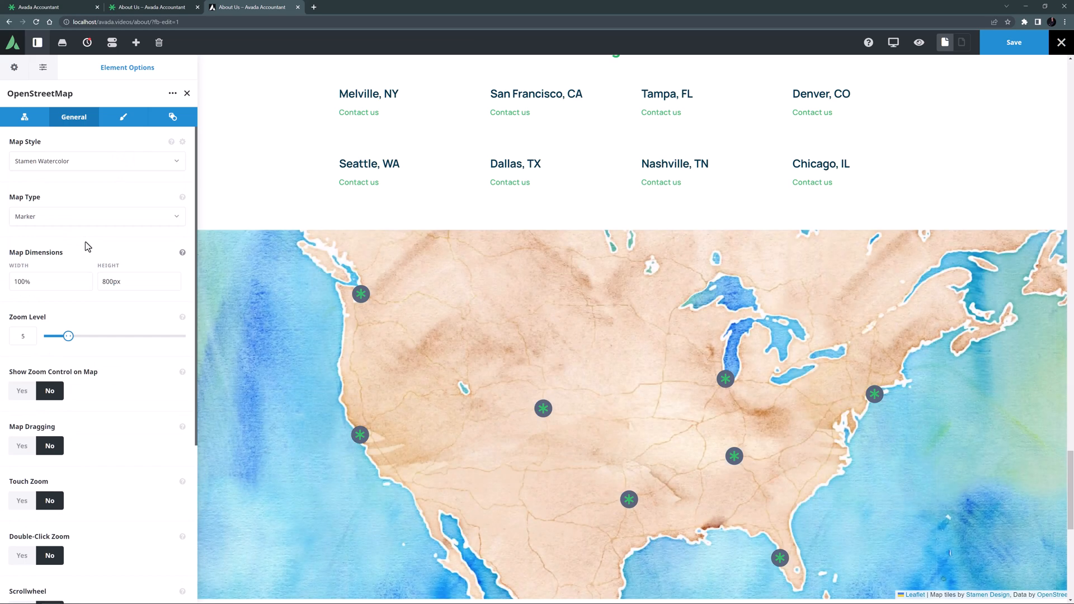
pyautogui.click(87, 162)
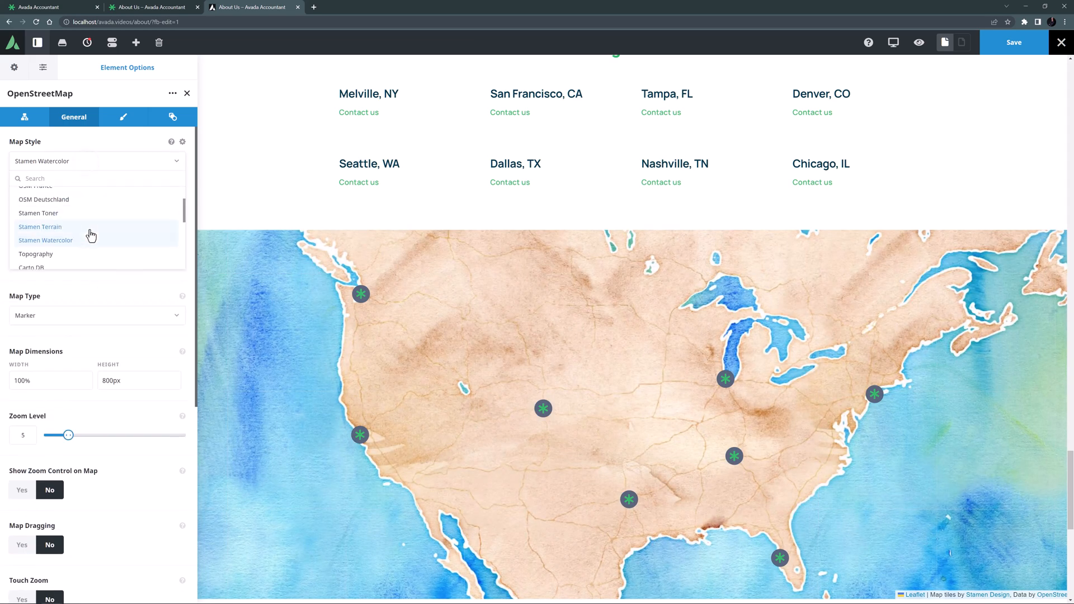
pyautogui.scroll(-3, 86, 219)
pyautogui.click(89, 252)
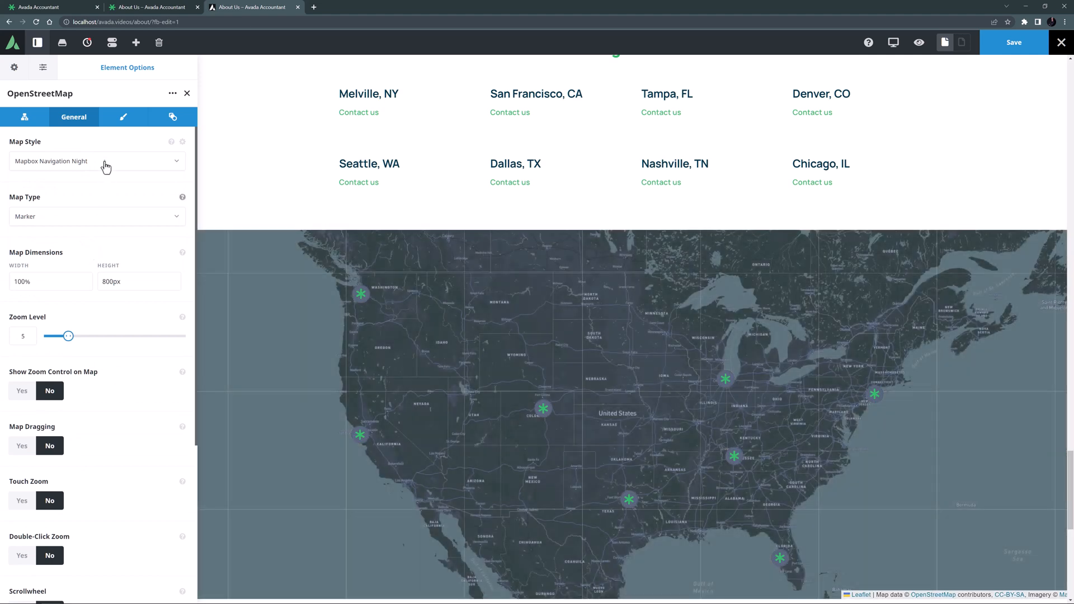
pyautogui.click(104, 162)
pyautogui.scroll(3, 102, 206)
pyautogui.click(101, 202)
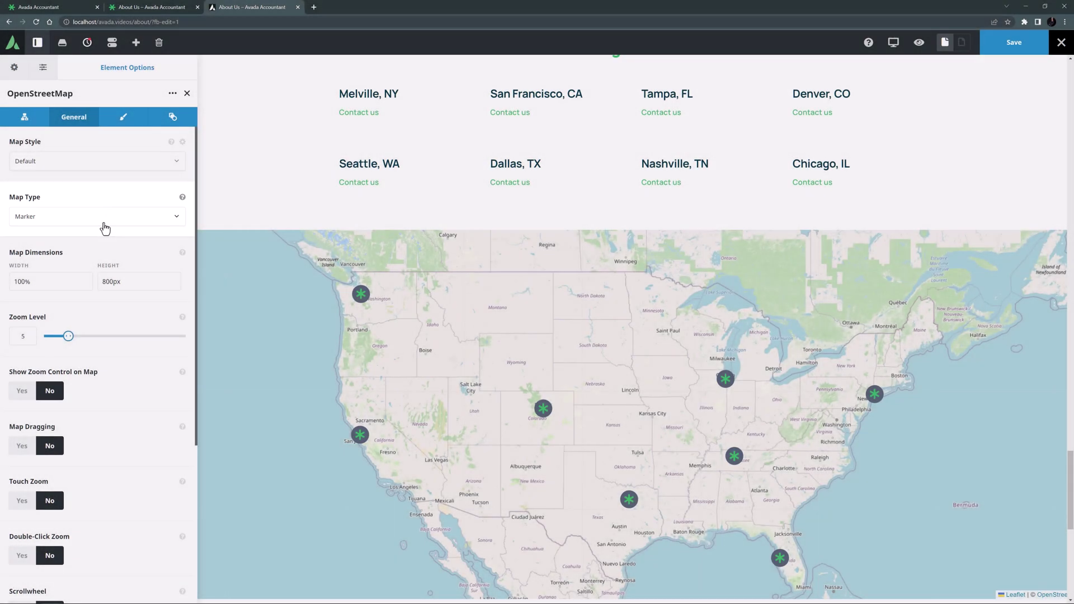
pyautogui.click(106, 217)
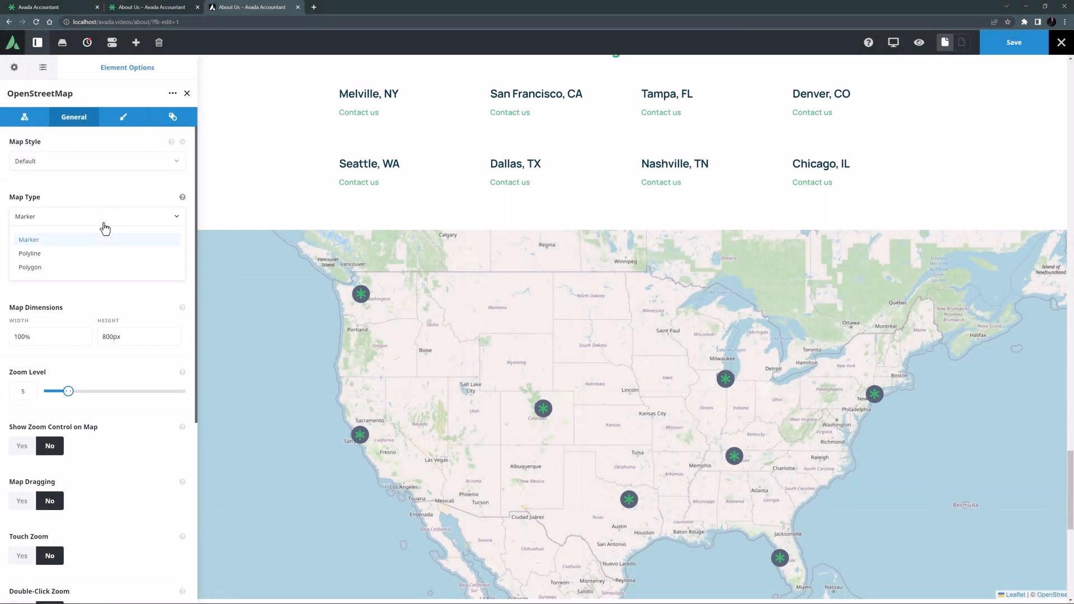
pyautogui.click(31, 254)
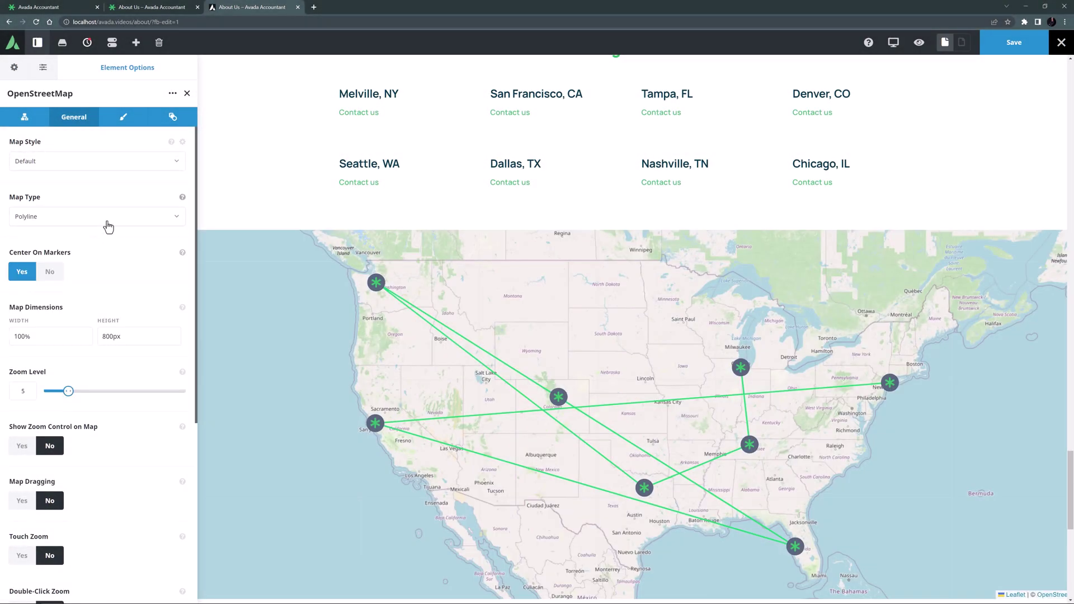
pyautogui.click(105, 217)
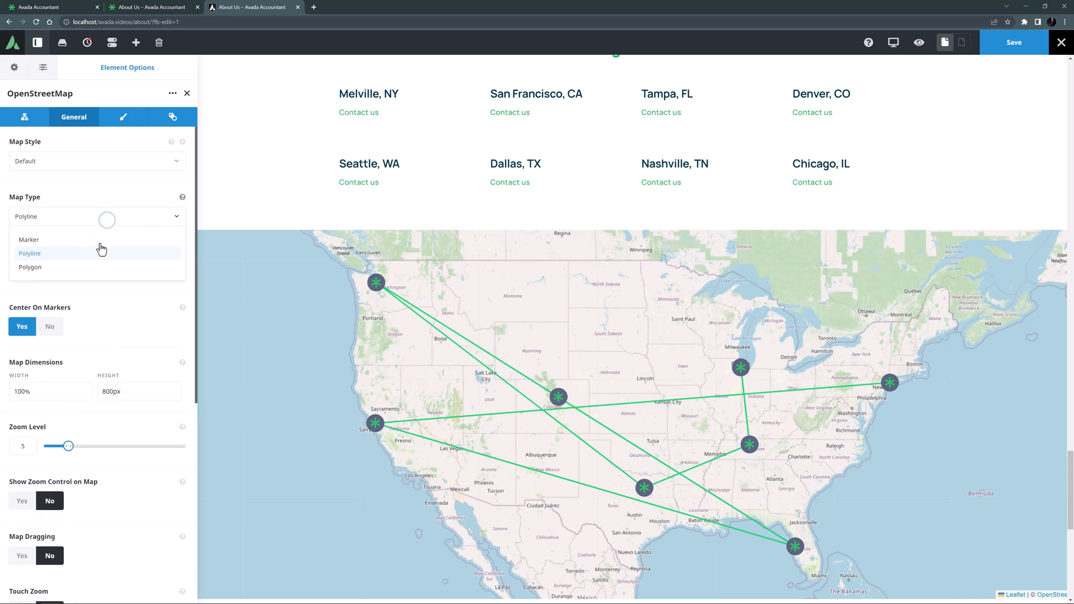
pyautogui.click(97, 268)
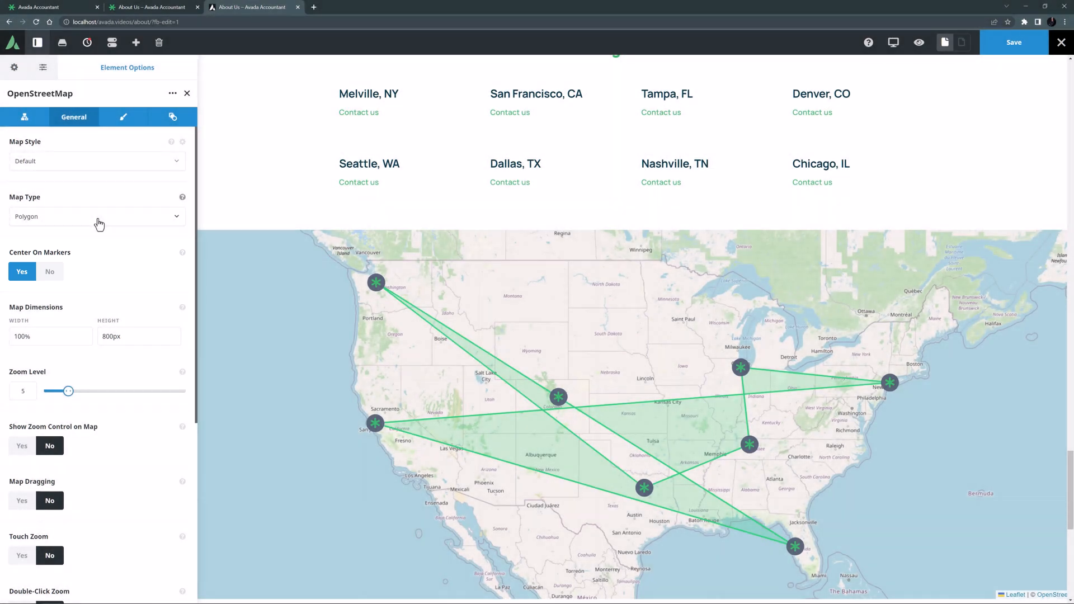
pyautogui.click(99, 220)
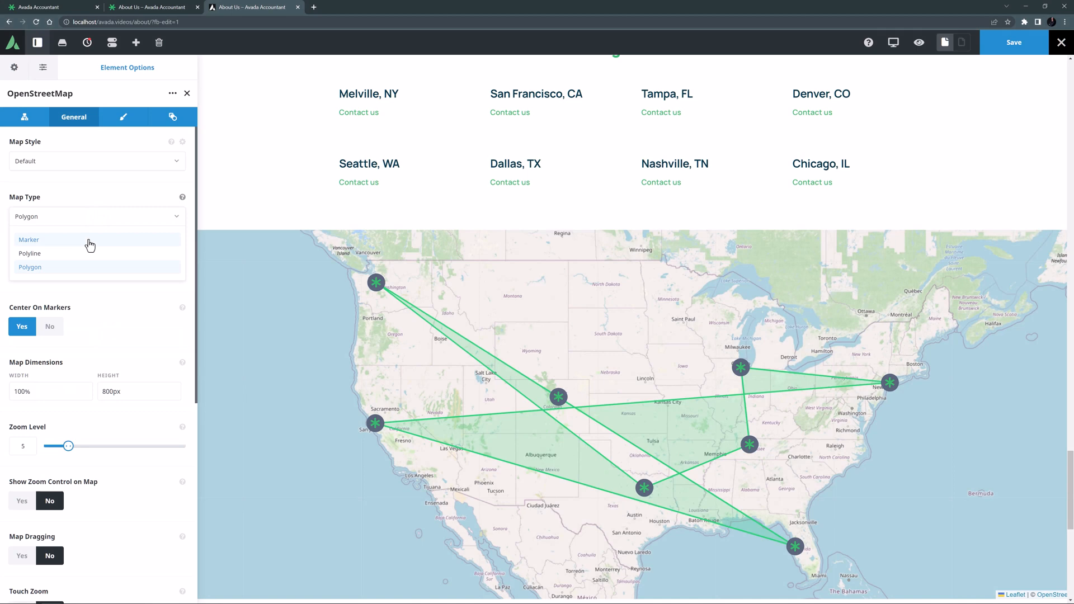
pyautogui.click(89, 240)
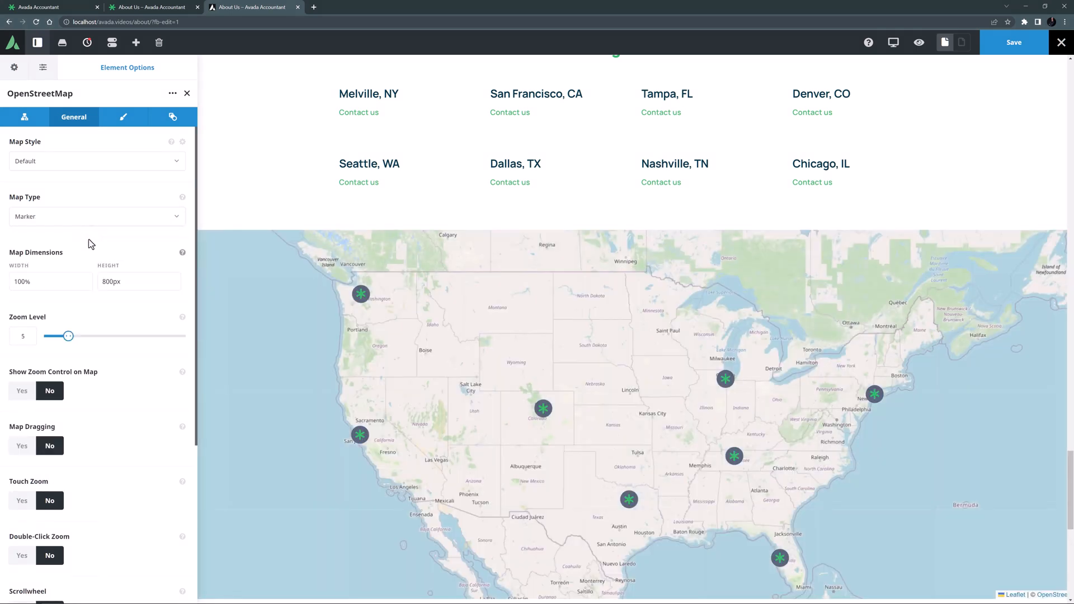
pyautogui.click(123, 117)
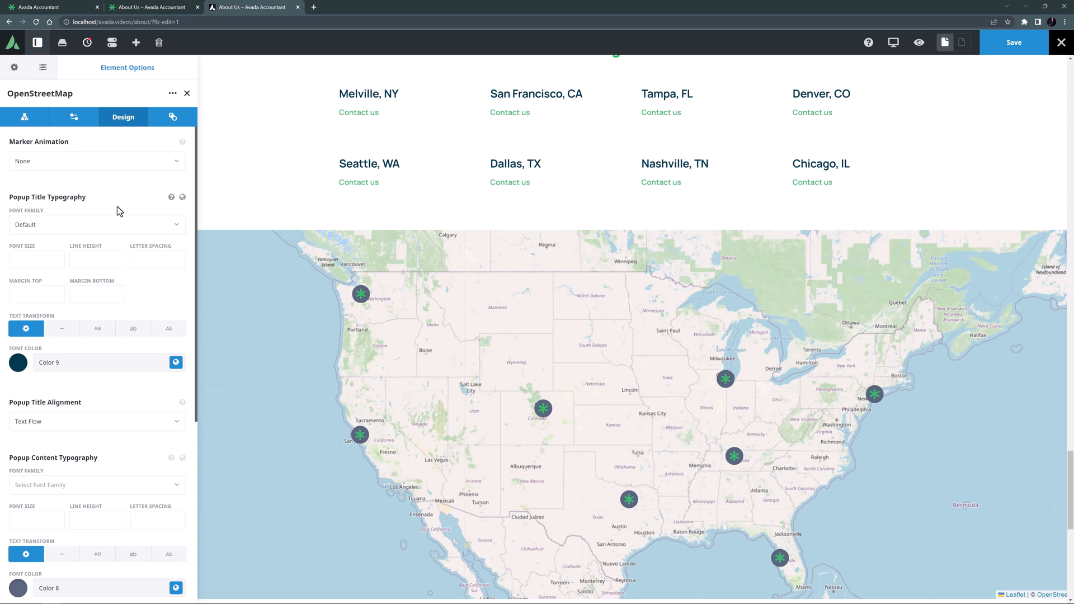
pyautogui.scroll(-3, 117, 210)
pyautogui.scroll(-3, 118, 210)
pyautogui.scroll(-2, 115, 214)
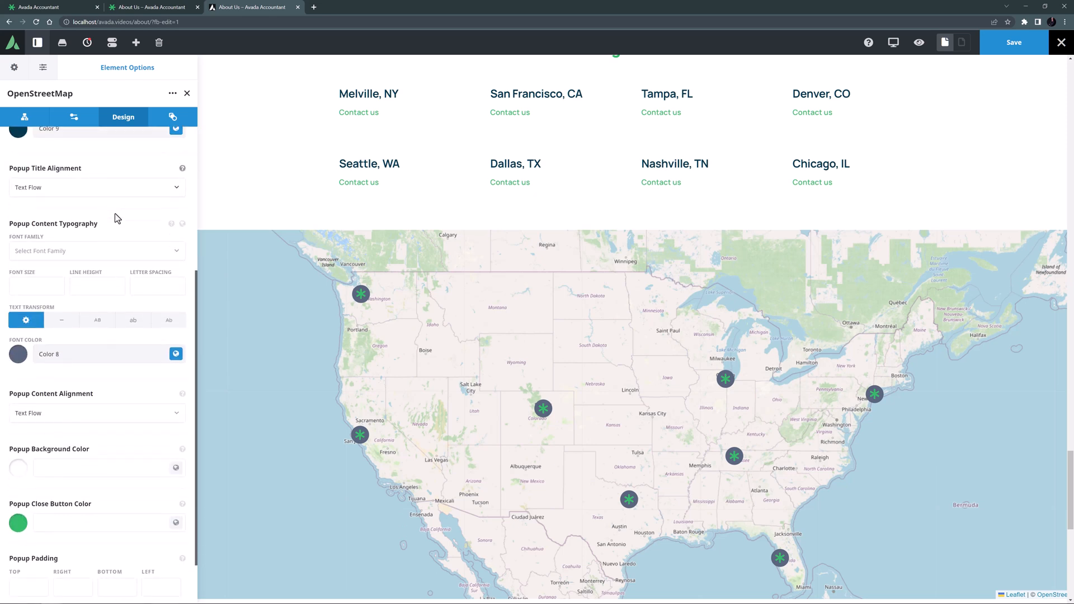
pyautogui.scroll(-2, 116, 213)
pyautogui.click(114, 215)
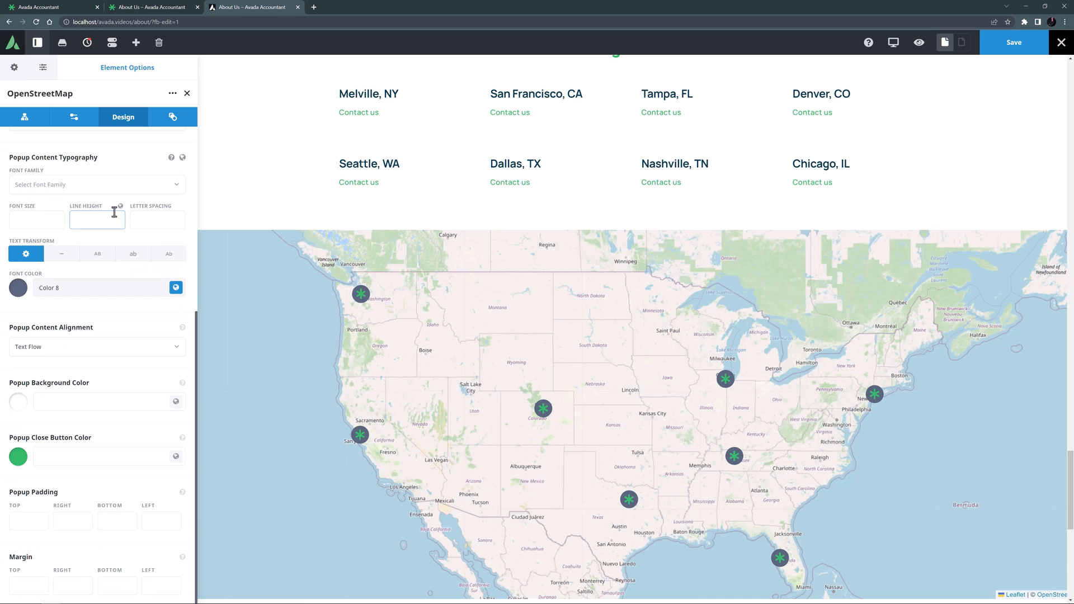
pyautogui.scroll(2, 113, 211)
pyautogui.scroll(2, 114, 210)
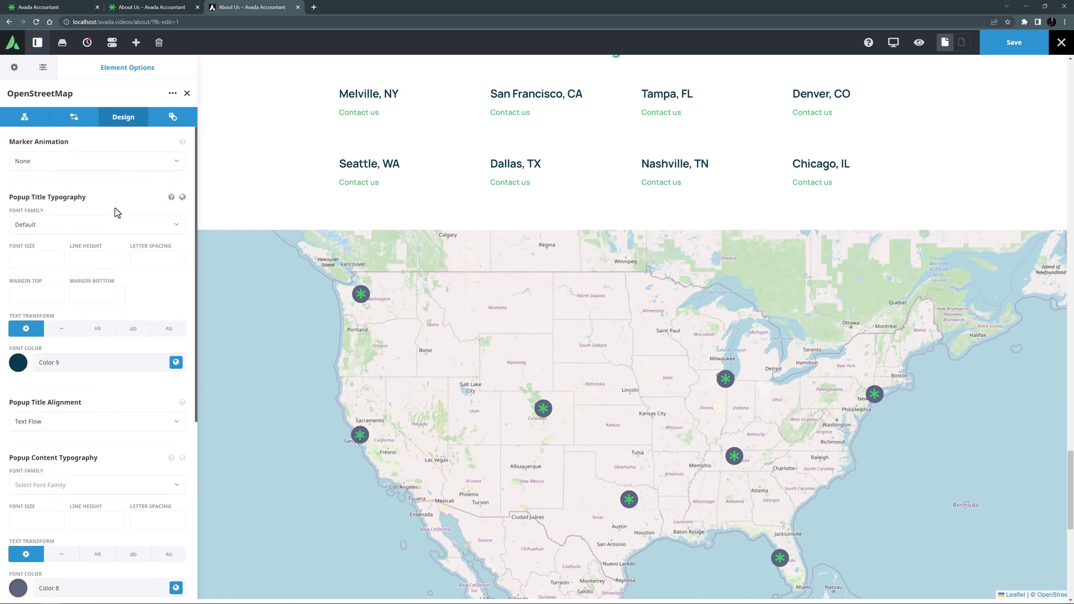
# Set Marker Animation to Pulsating and give popup titles Subheadings typography with 0px/20px margins
pyautogui.click(109, 161)
pyautogui.click(84, 212)
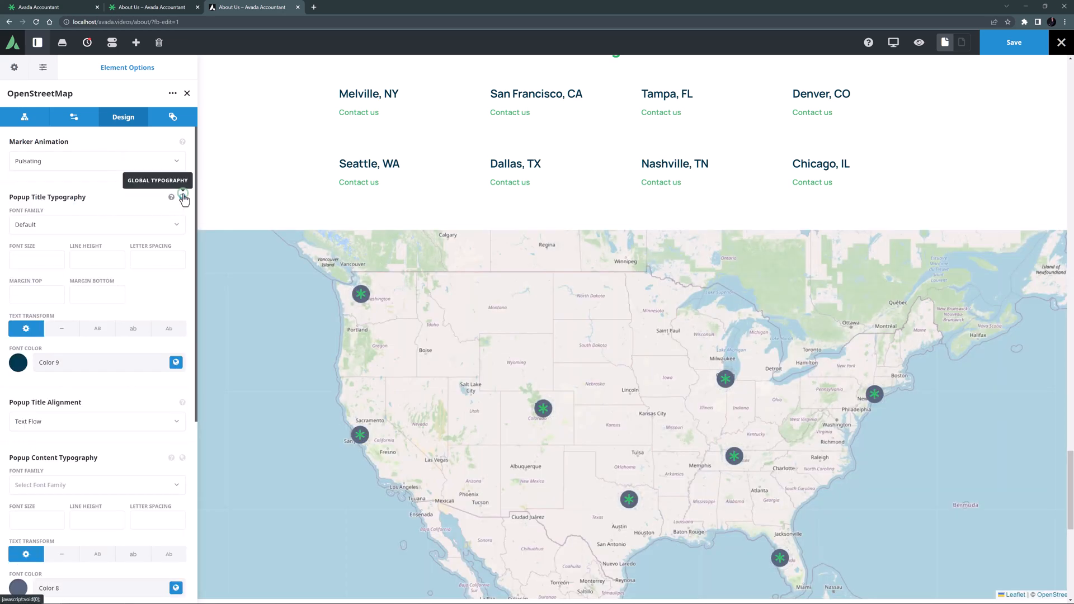
pyautogui.click(182, 197)
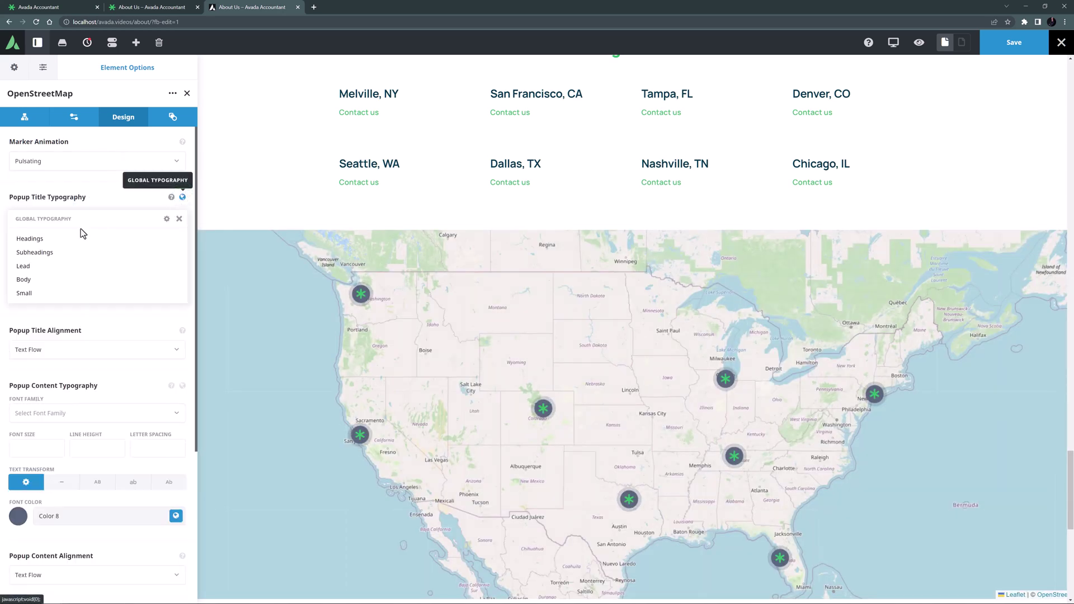
pyautogui.click(34, 251)
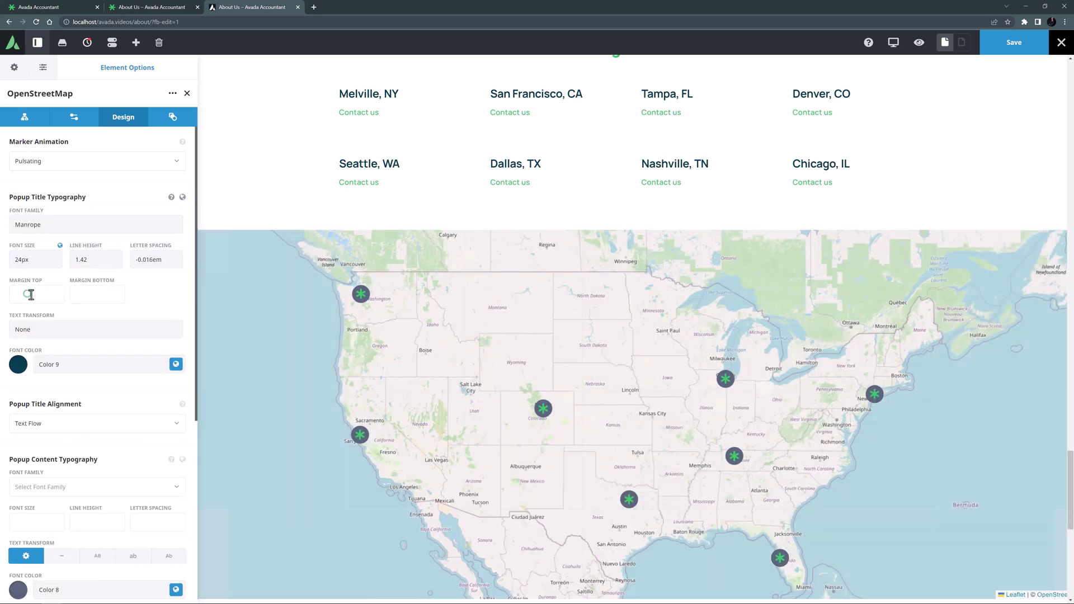
pyautogui.click(29, 293)
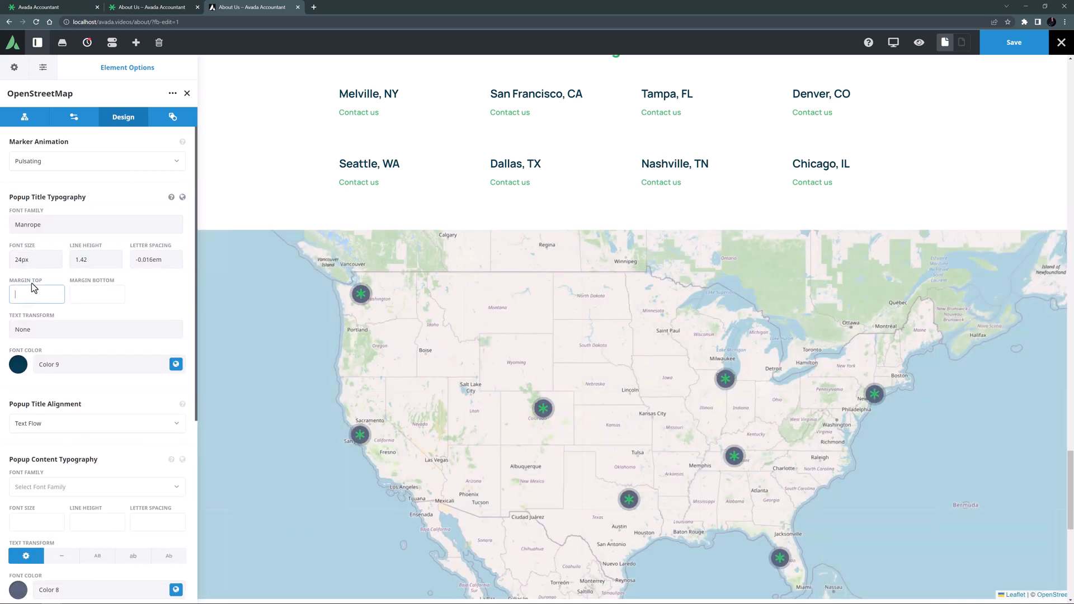
pyautogui.write('0px')
pyautogui.press('Tab')
pyautogui.write('20px')
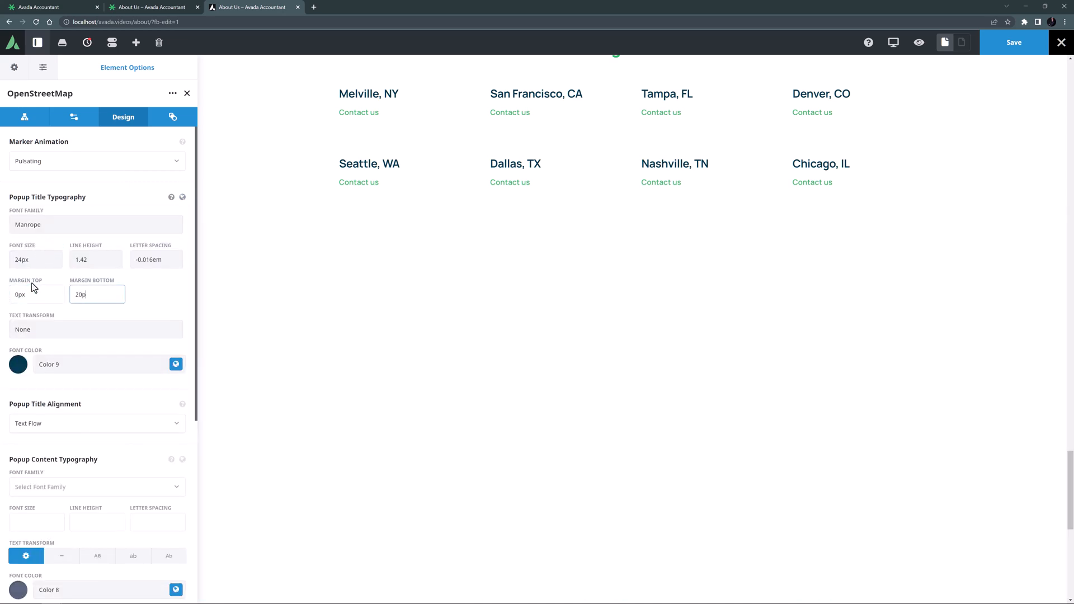
pyautogui.press('Tab')
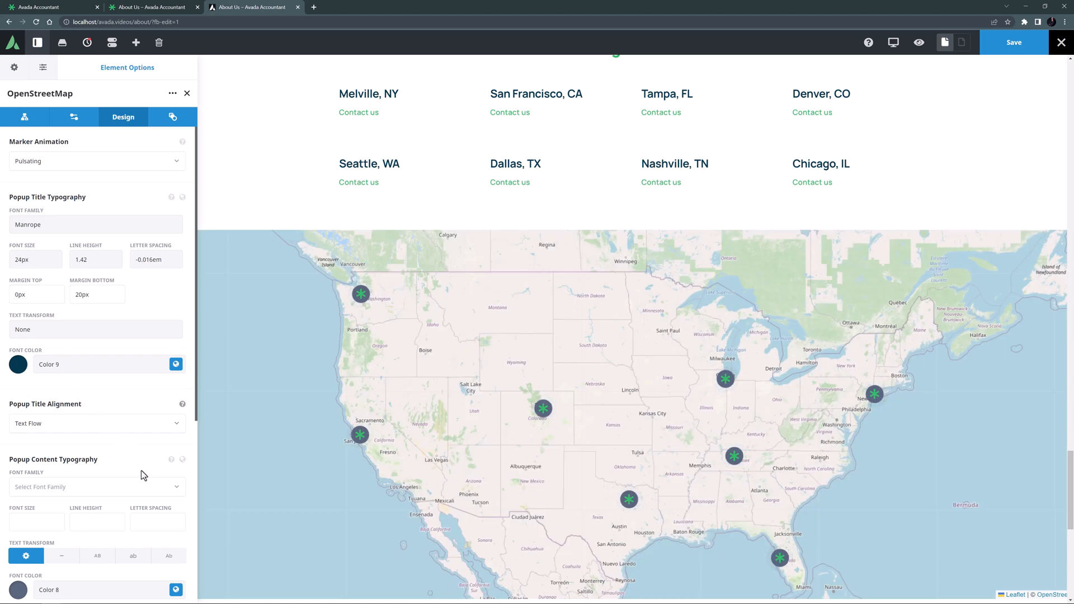
# Apply Lead typography to popup text and colour it green with Color 7
pyautogui.click(181, 459)
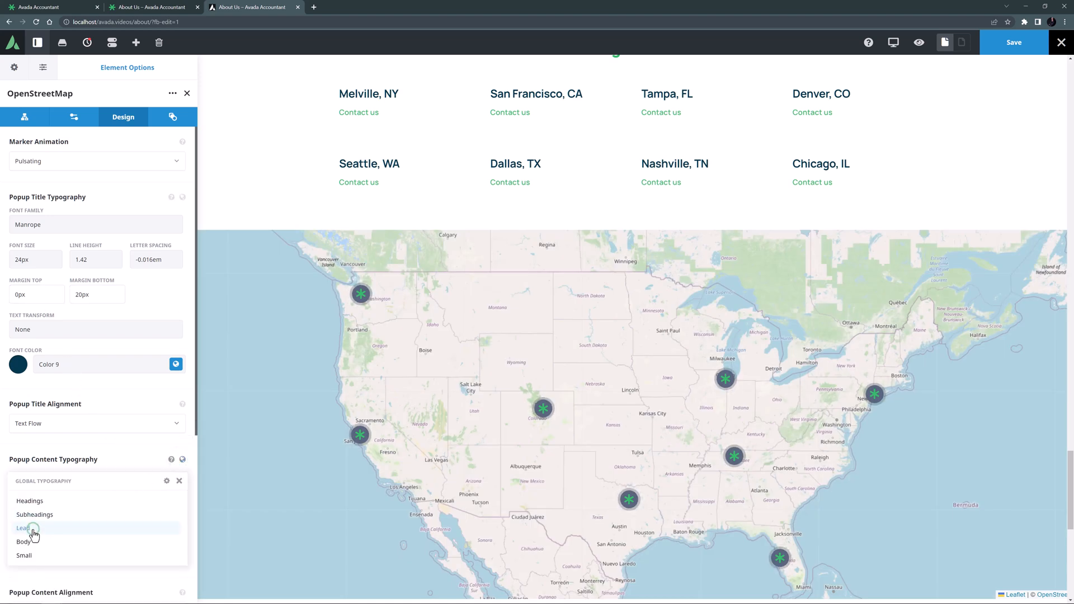
pyautogui.click(23, 528)
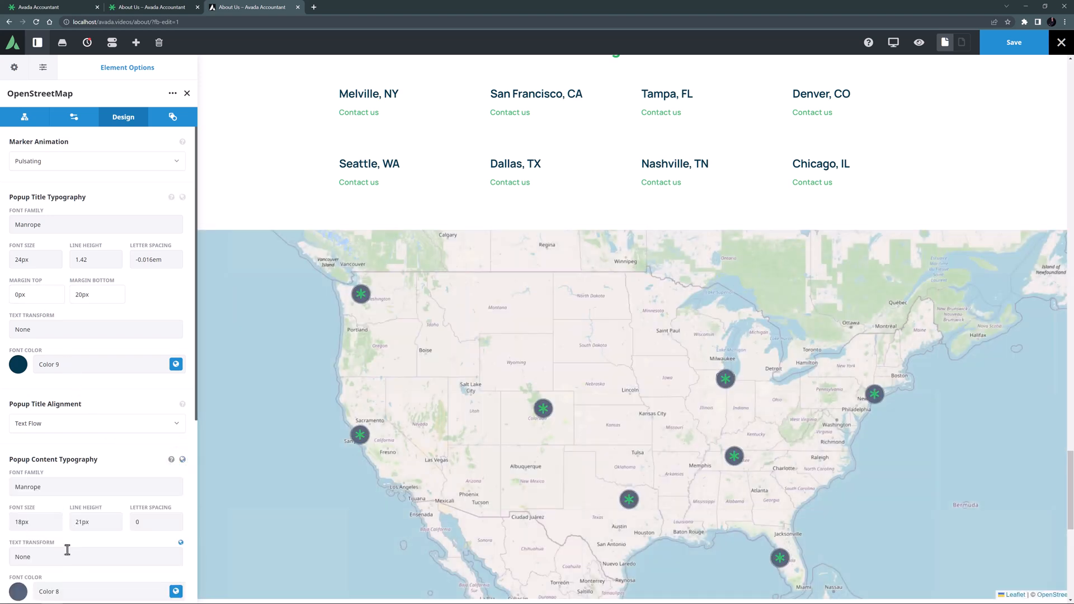
pyautogui.scroll(-3, 72, 546)
pyautogui.click(176, 467)
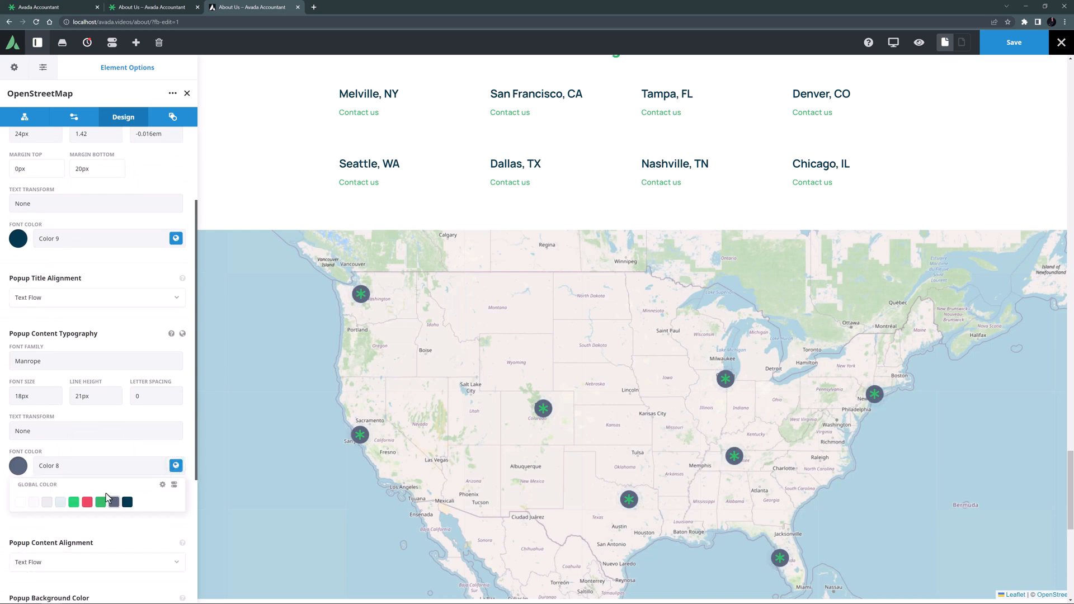
pyautogui.click(101, 503)
pyautogui.scroll(-3, 101, 506)
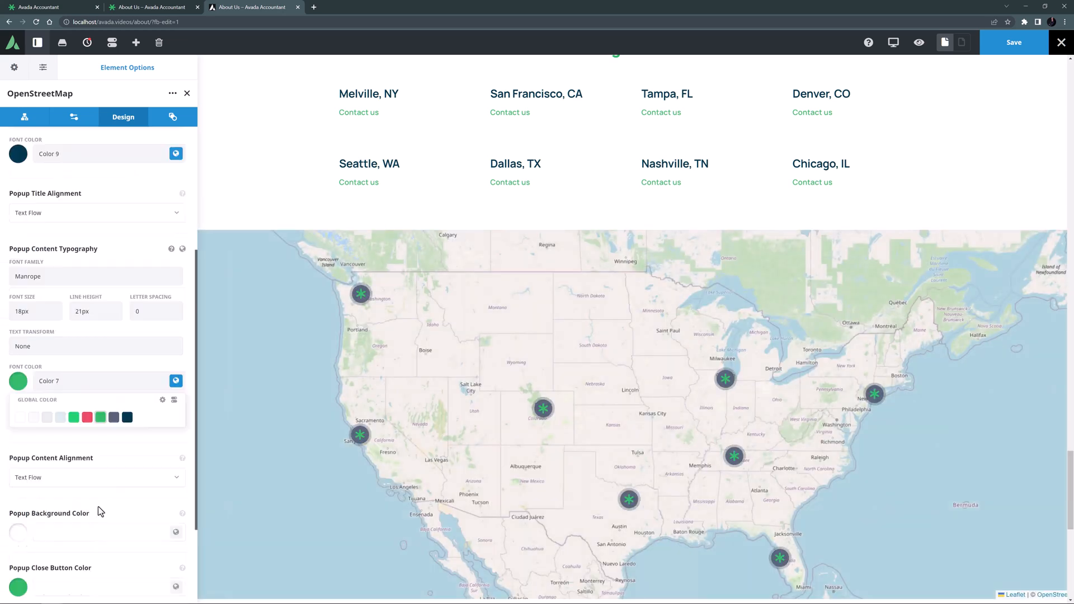
# Make the popup background transparent Color 1 and preview the San Francisco popup
pyautogui.click(175, 454)
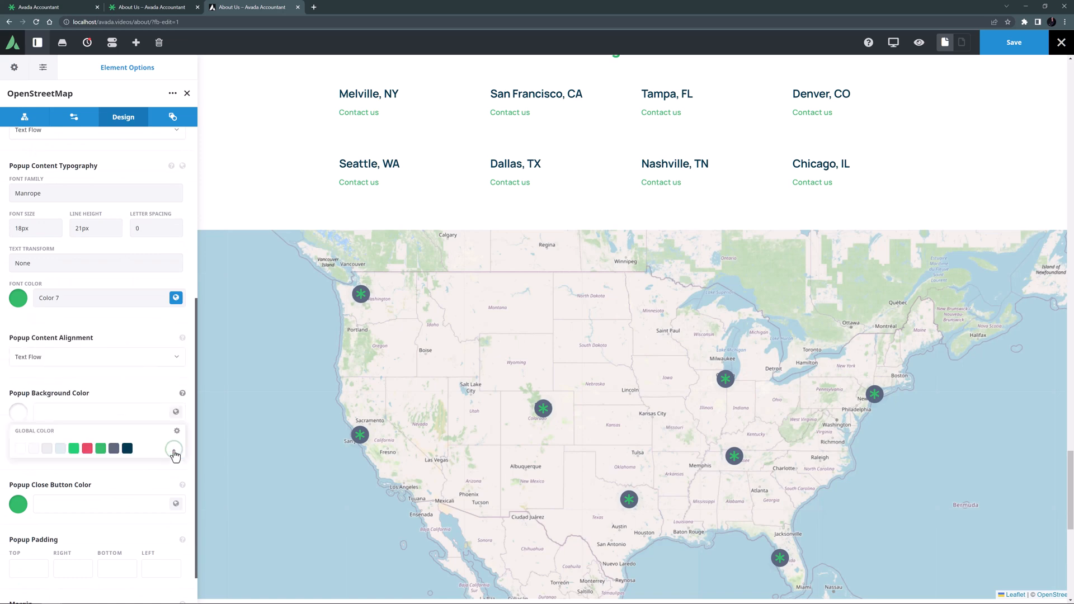
pyautogui.click(20, 448)
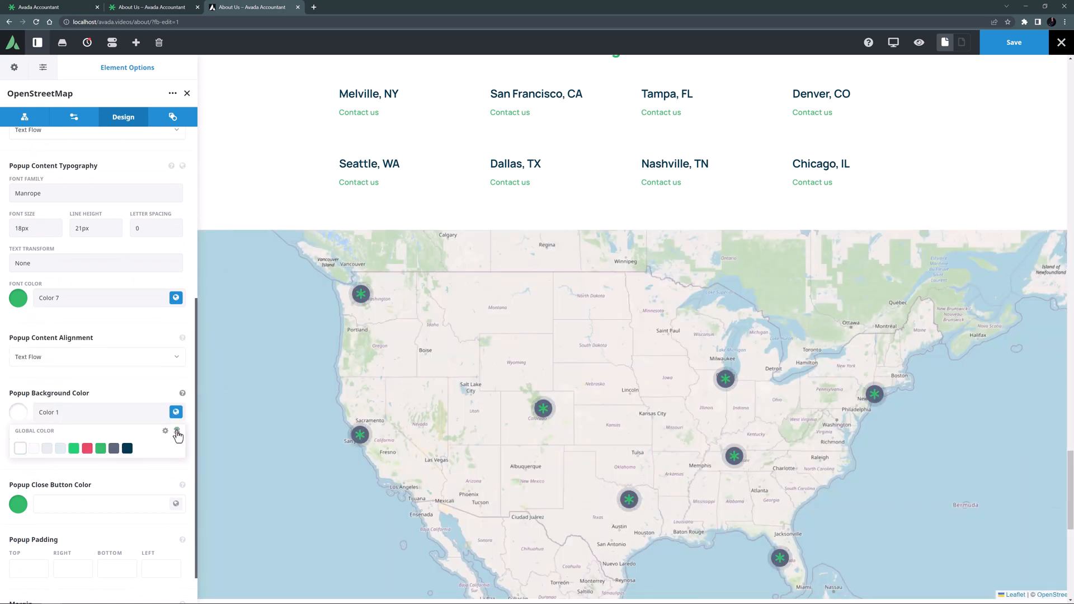
pyautogui.click(177, 430)
pyautogui.click(155, 481)
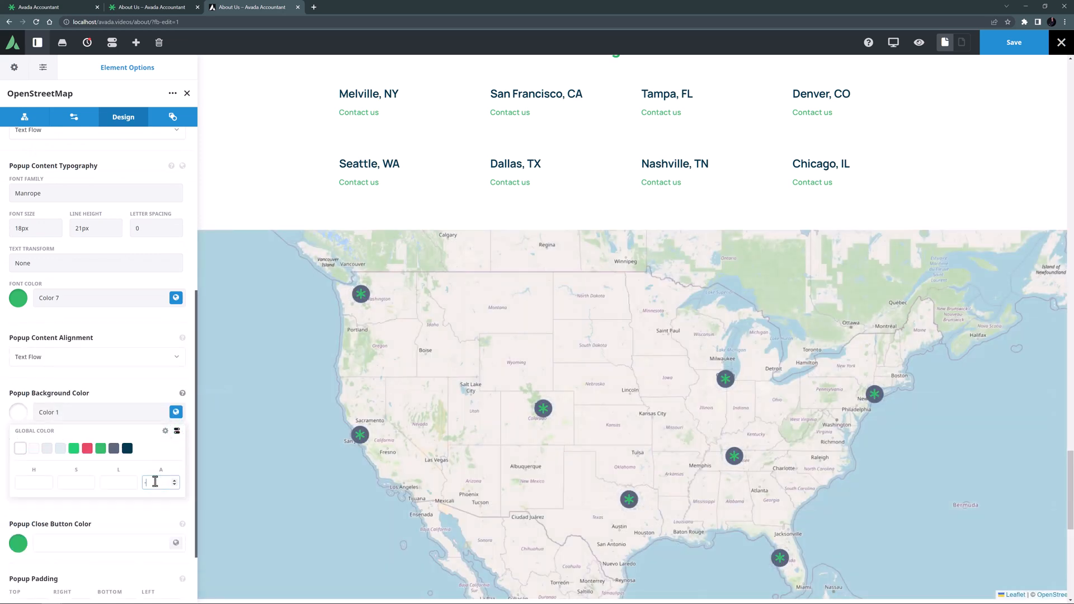
pyautogui.write('0')
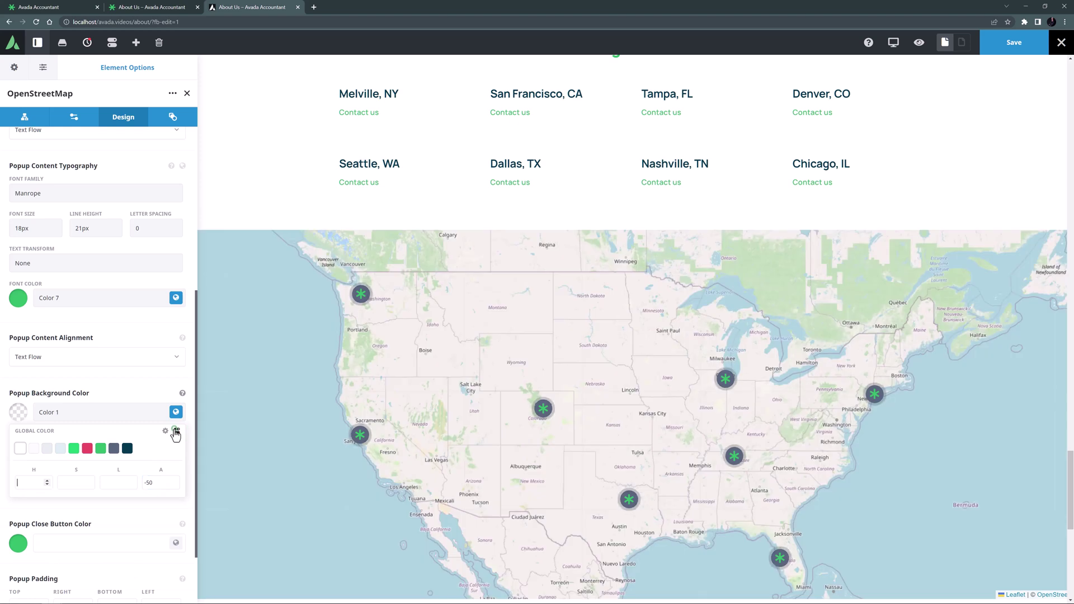
pyautogui.click(176, 431)
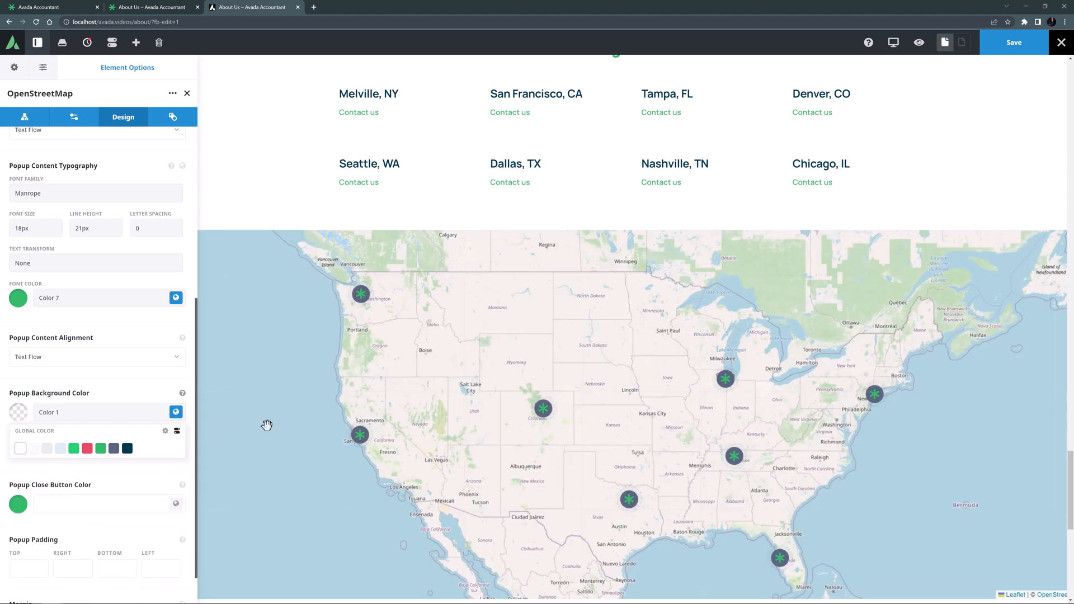
pyautogui.click(359, 436)
pyautogui.click(172, 117)
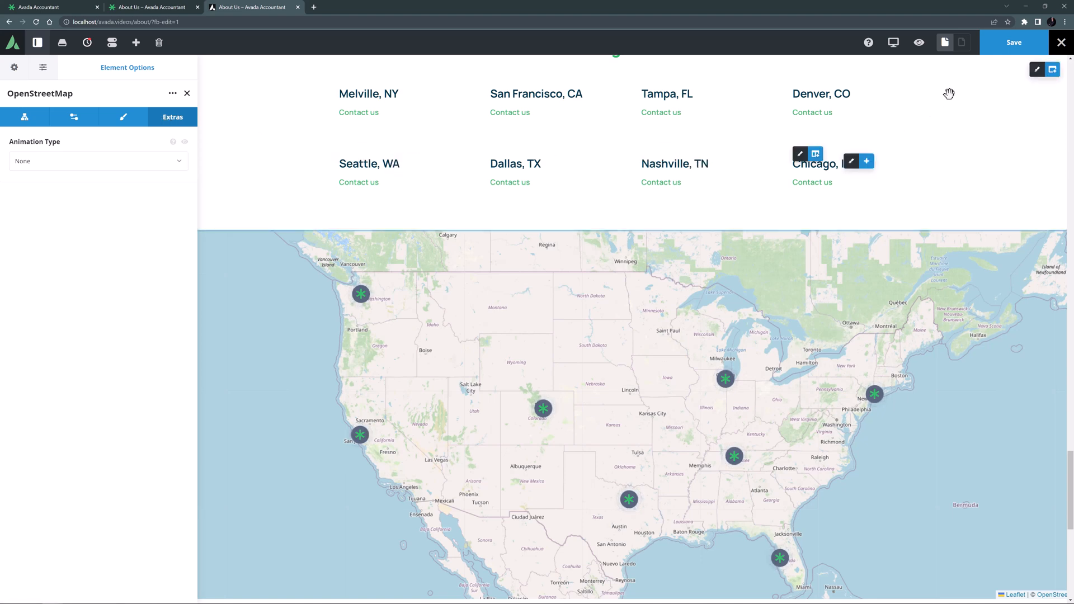
# Save the About Us page with the finished OpenStreetMap settings
pyautogui.click(1012, 46)
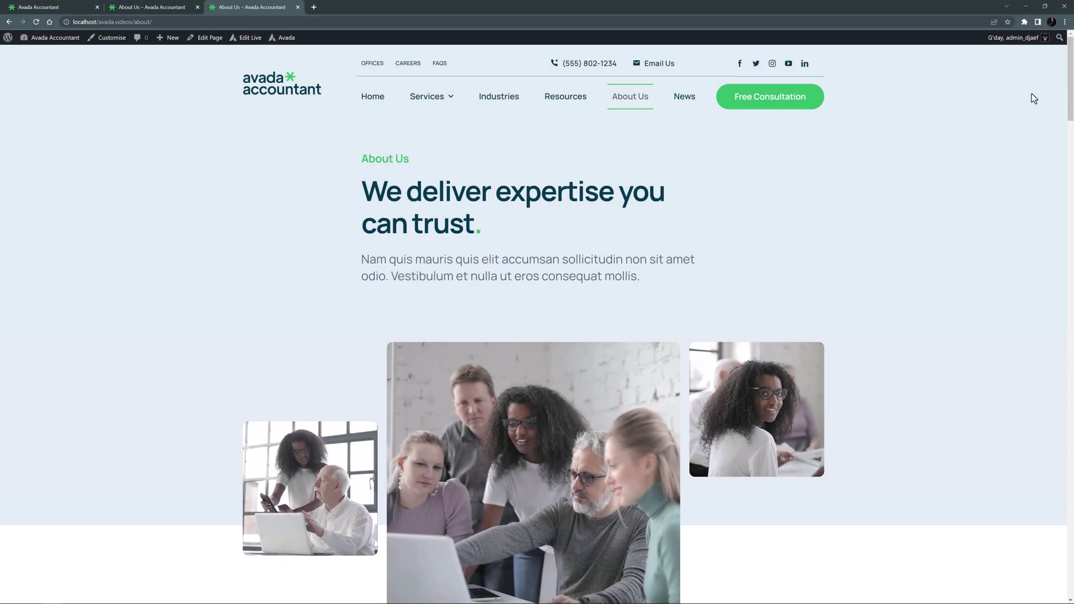
pyautogui.scroll(-8, 1031, 93)
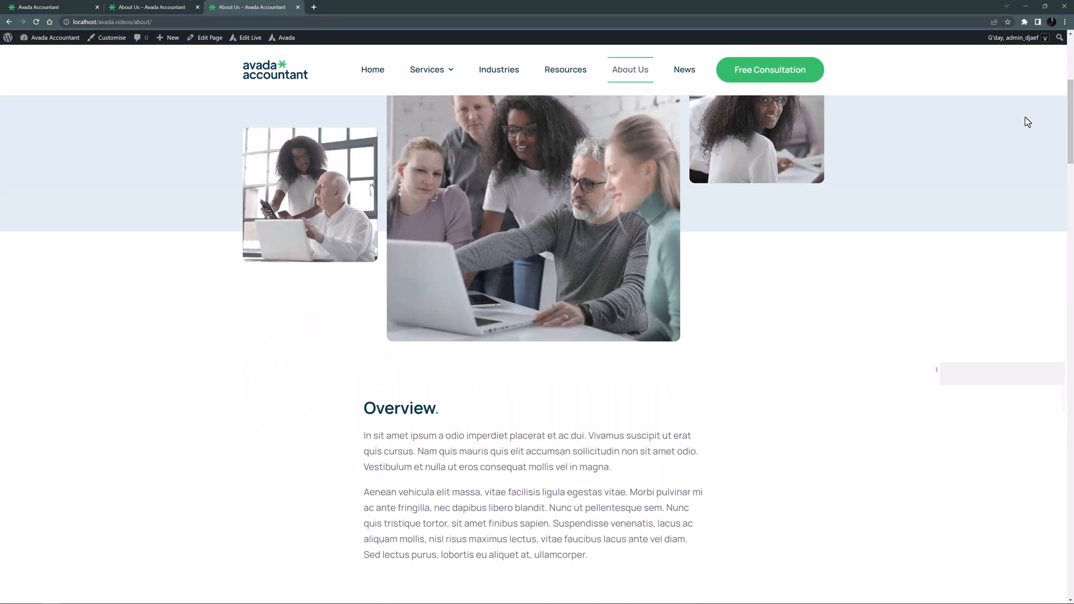
pyautogui.scroll(-8, 1022, 128)
pyautogui.scroll(-8, 1017, 127)
pyautogui.scroll(-6, 1018, 128)
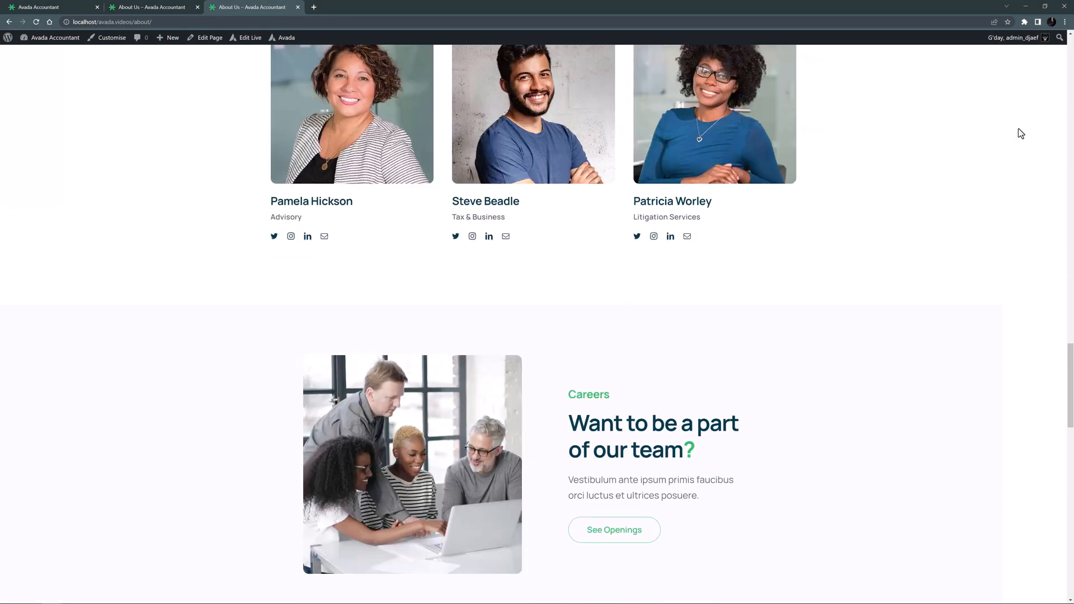
pyautogui.scroll(-4, 1018, 128)
pyautogui.scroll(-4, 1018, 131)
pyautogui.scroll(-4, 1019, 131)
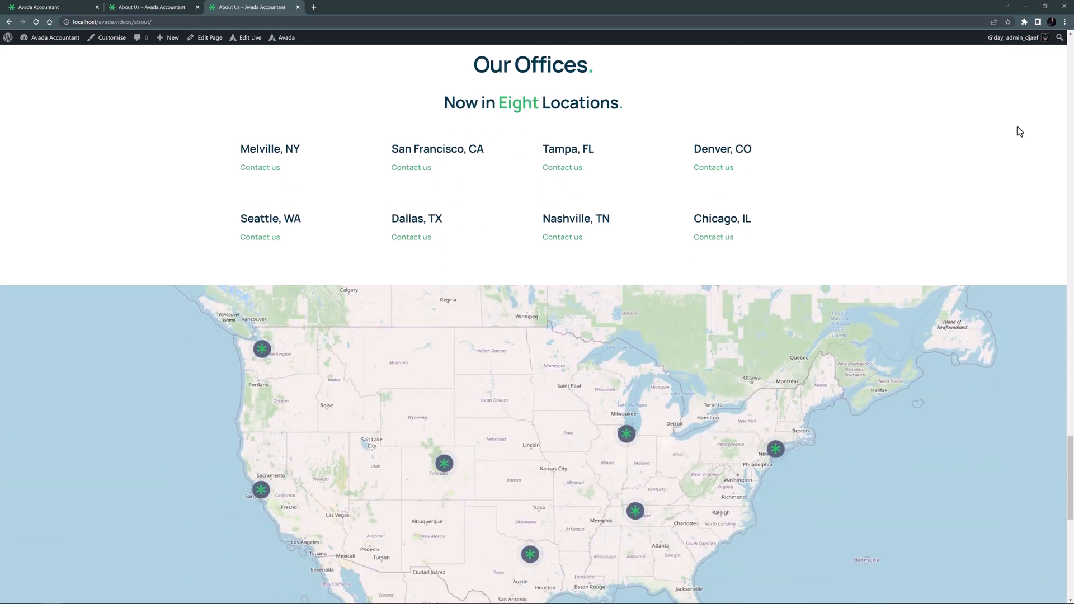
pyautogui.scroll(-2, 1020, 131)
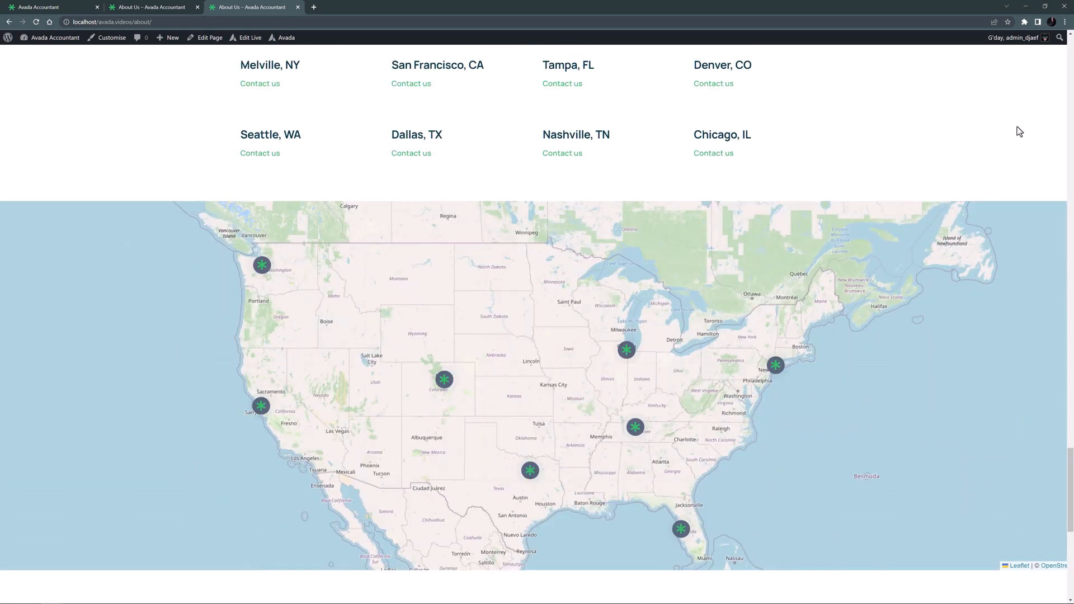
pyautogui.scroll(-2, 1020, 131)
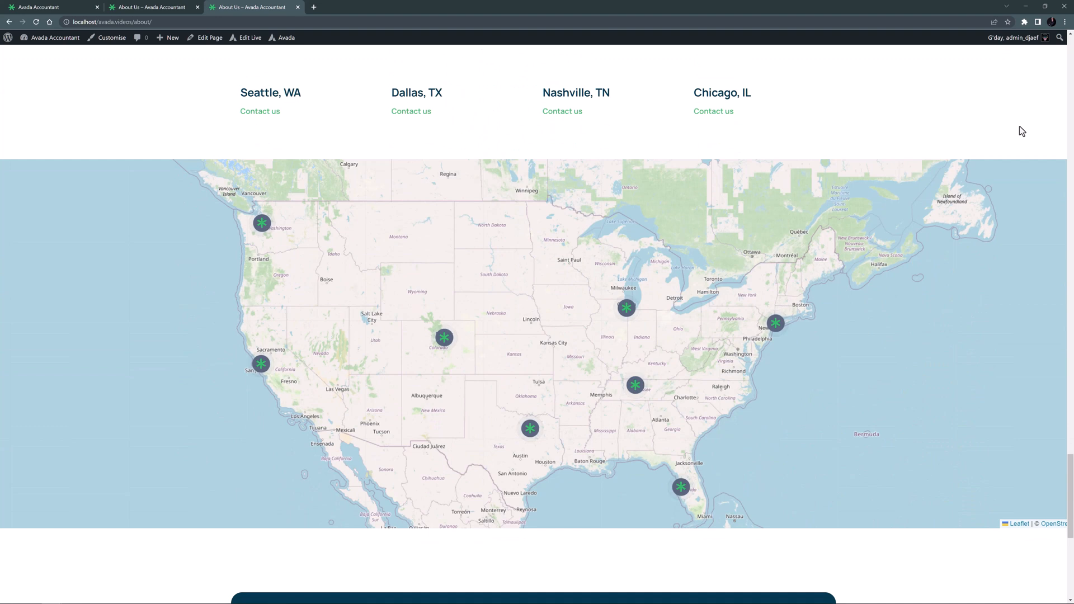
# Check the Melville, NY and Chicago, IL office marker popups on the live map
pyautogui.click(775, 323)
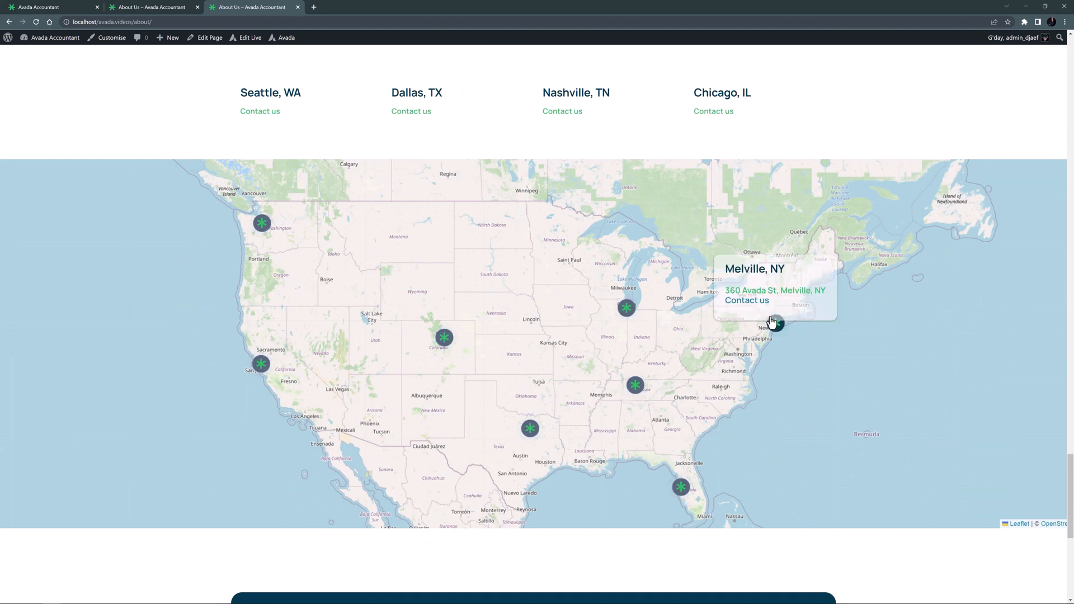
pyautogui.click(626, 309)
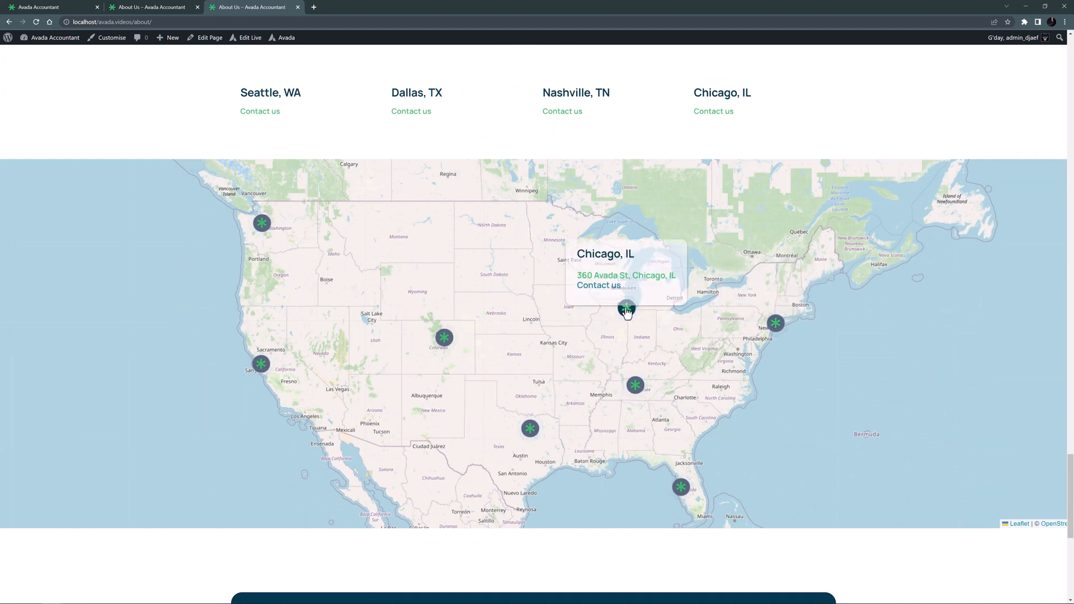